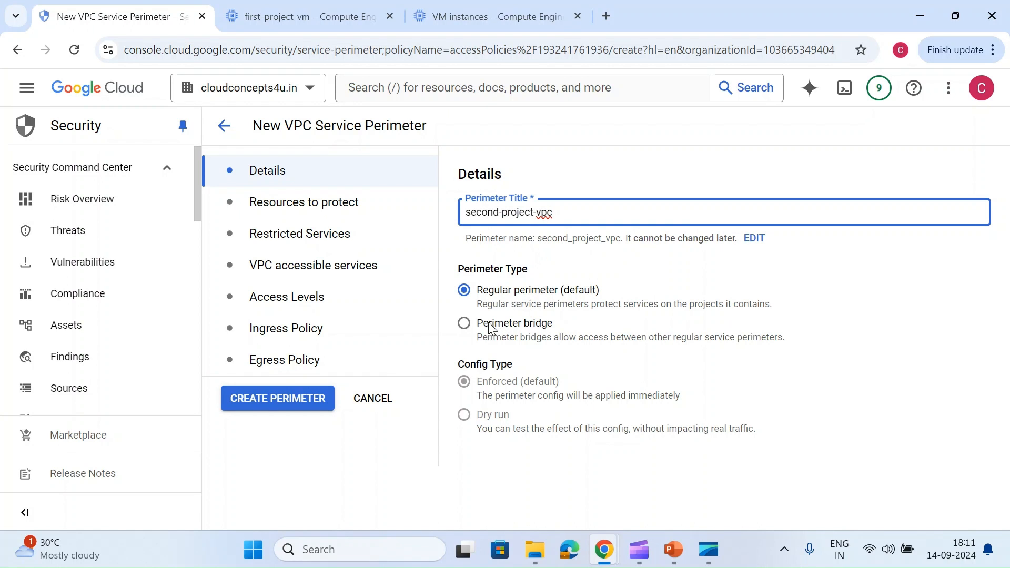
Add the default VPC network of SecondProject to the perimeter's resources to protect.
{"action": "left_click", "coordinate": [297, 203]}
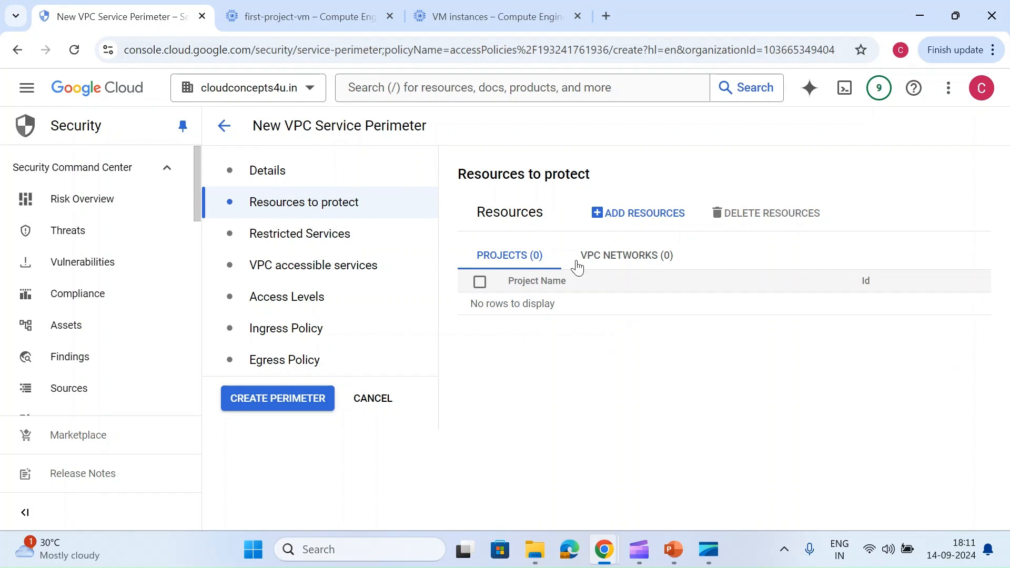
{"action": "left_click", "coordinate": [606, 257]}
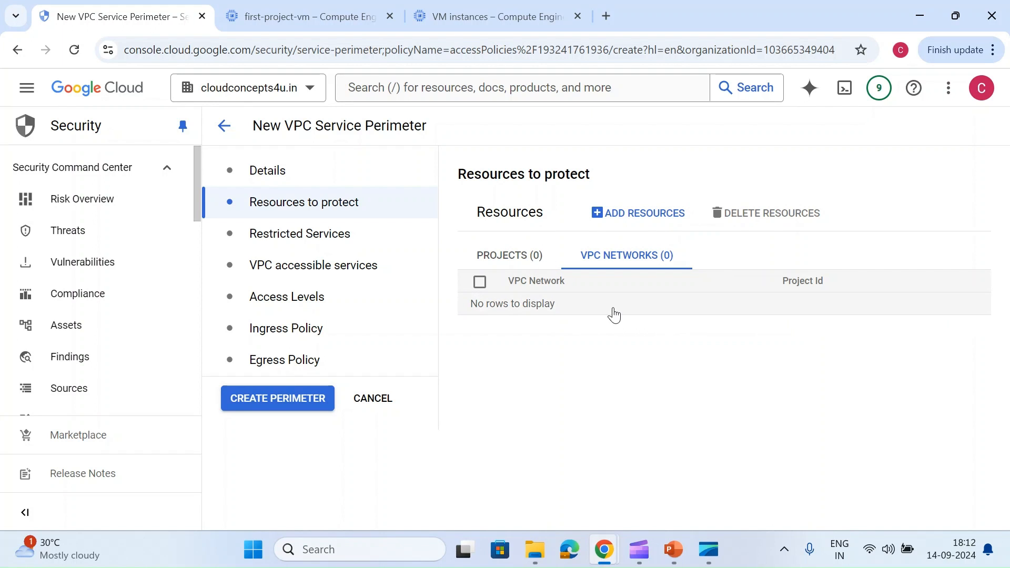
{"action": "left_click", "coordinate": [610, 220]}
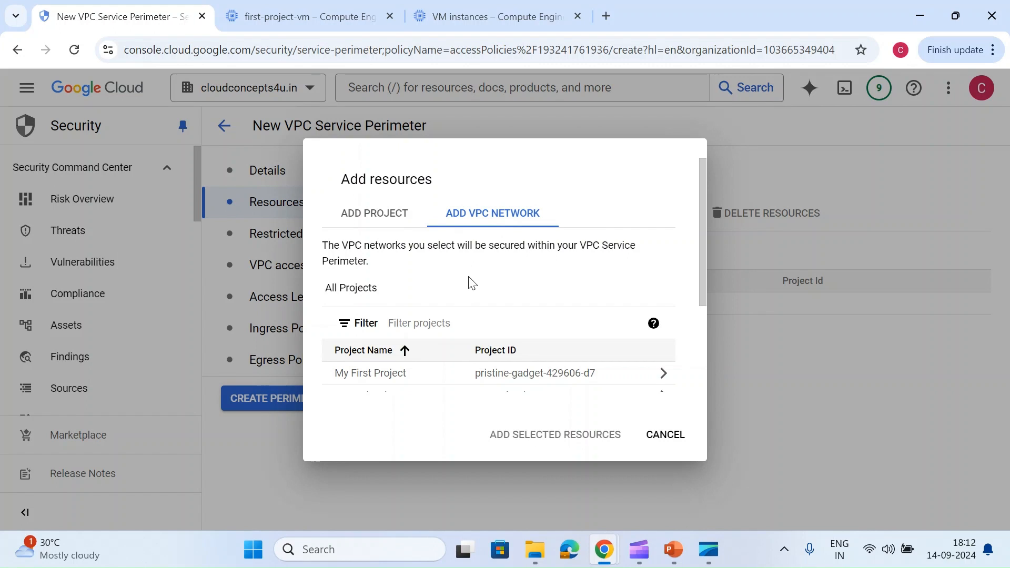
{"action": "scroll", "coordinate": [474, 282], "scroll_direction": "down", "scroll_amount": 2}
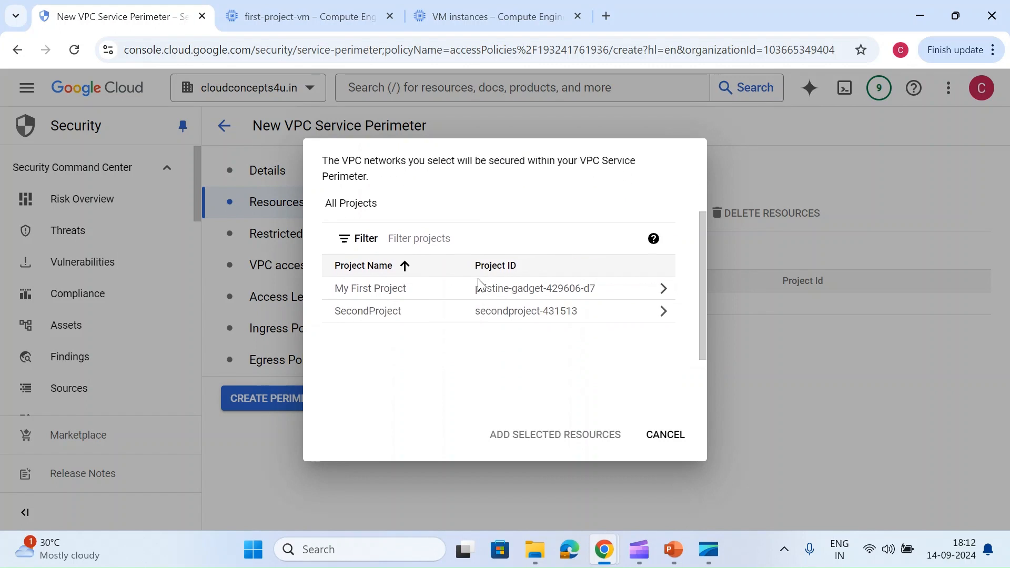
{"action": "left_click", "coordinate": [368, 317]}
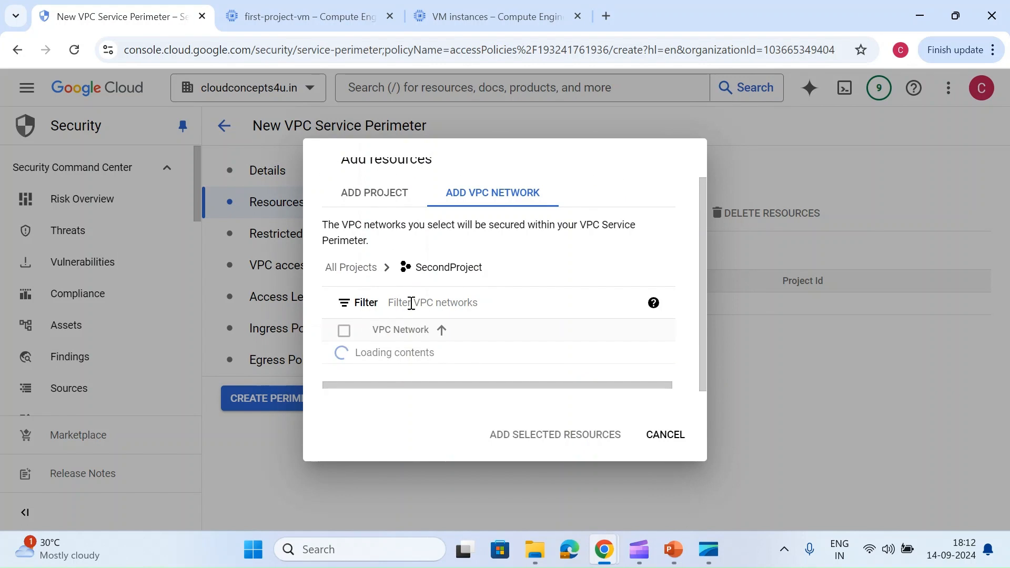
{"action": "left_click", "coordinate": [377, 362]}
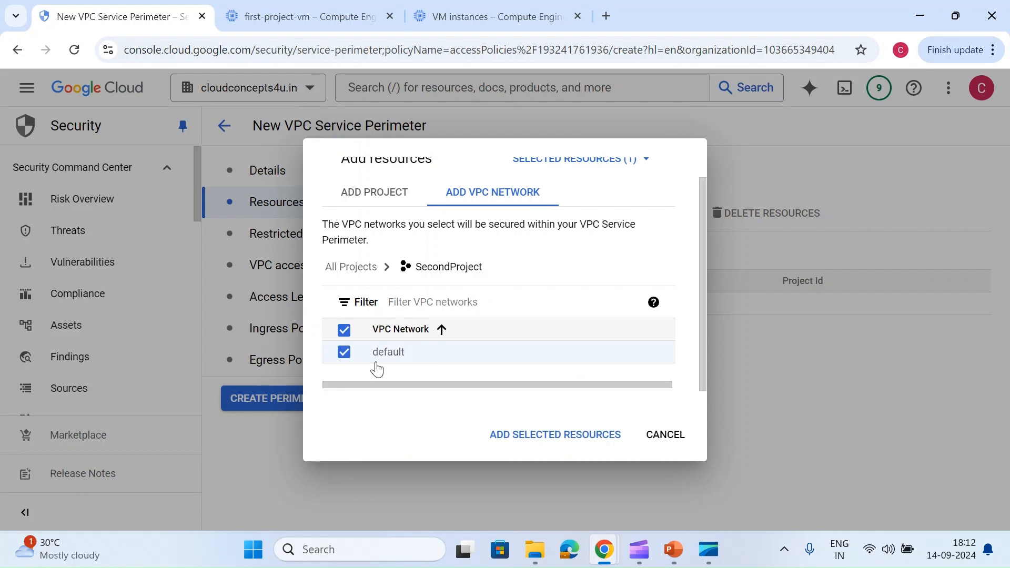
{"action": "left_click", "coordinate": [596, 438]}
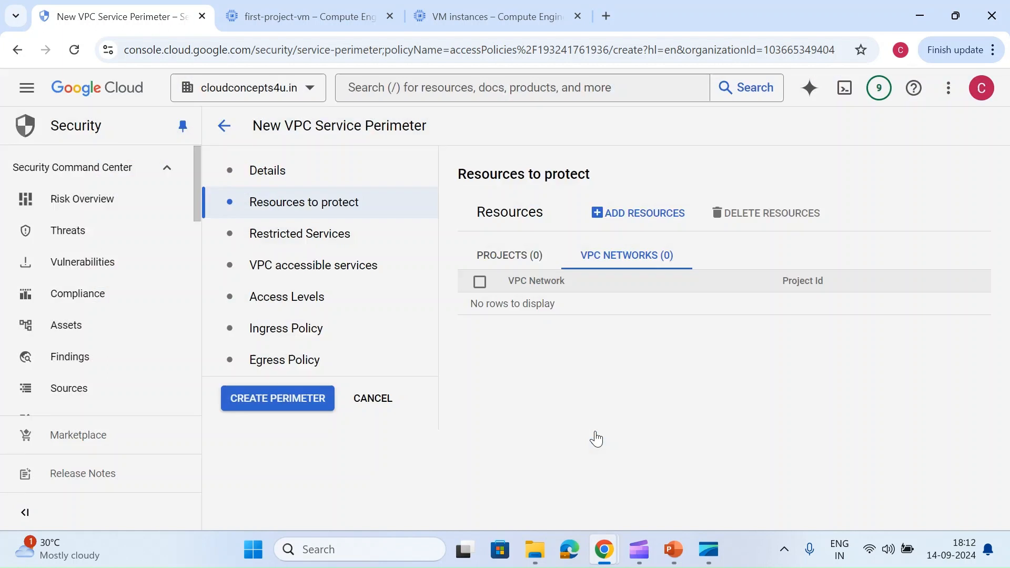
Add the Cloud Storage API to the perimeter's restricted services.
{"action": "left_click", "coordinate": [310, 248]}
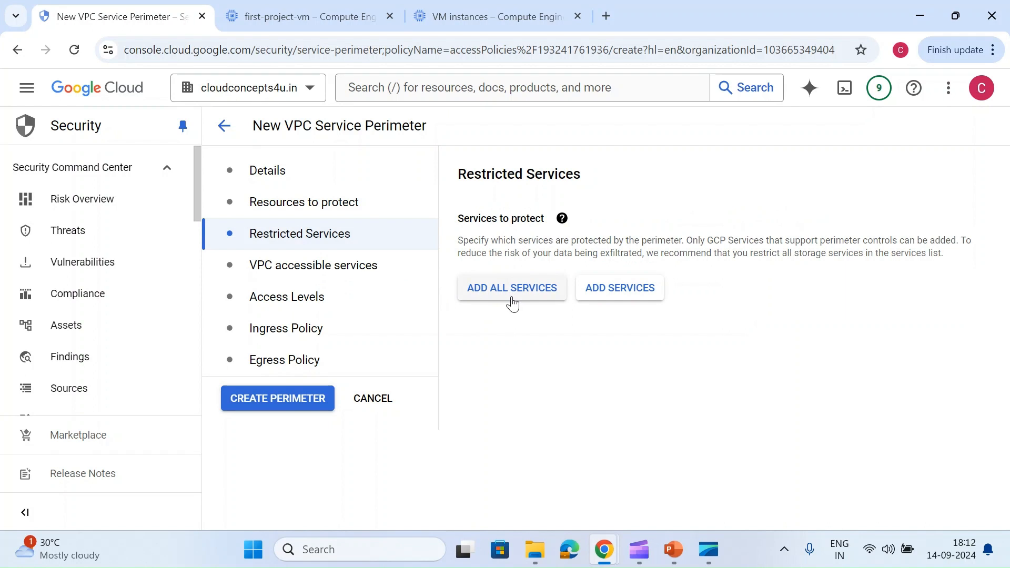
{"action": "left_click", "coordinate": [634, 303]}
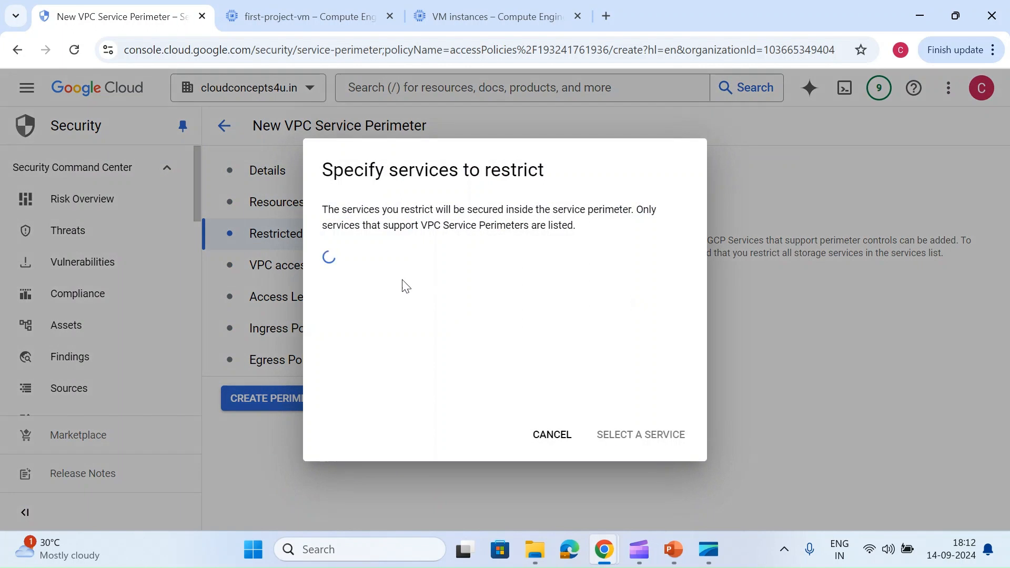
{"action": "left_click", "coordinate": [403, 254]}
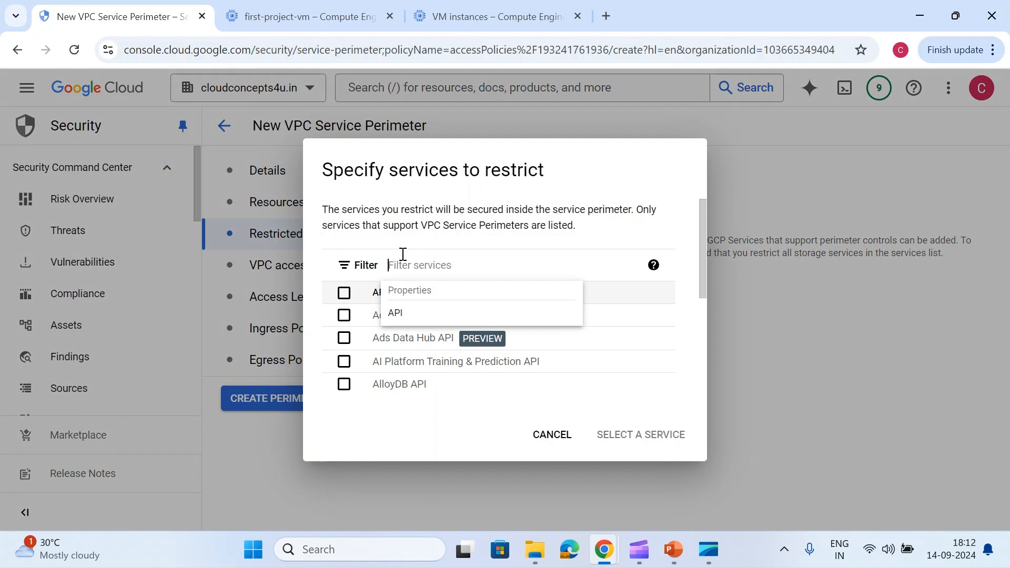
{"action": "type", "text": "storage"}
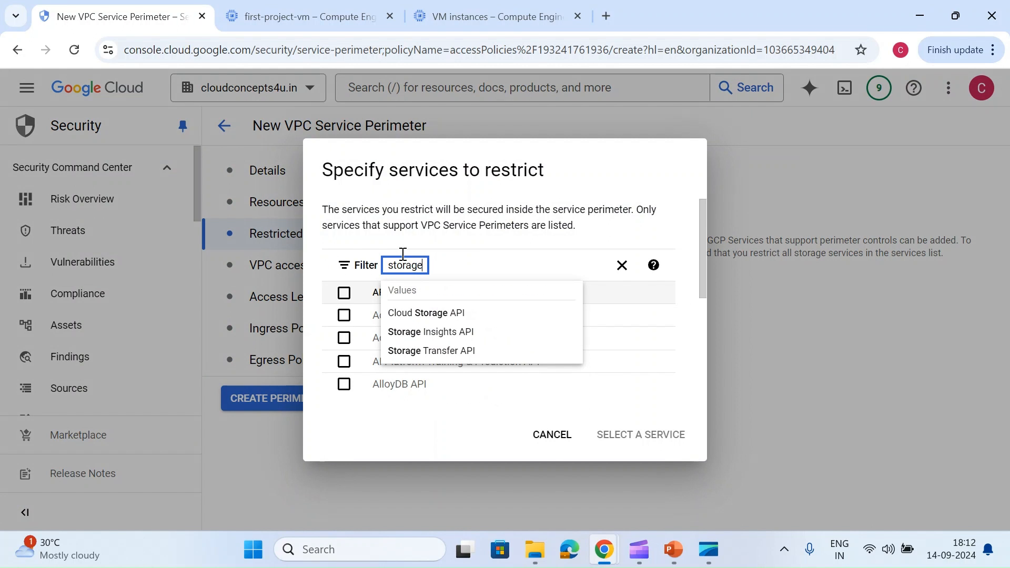
{"action": "left_click", "coordinate": [427, 315]}
{"action": "left_click", "coordinate": [408, 317]}
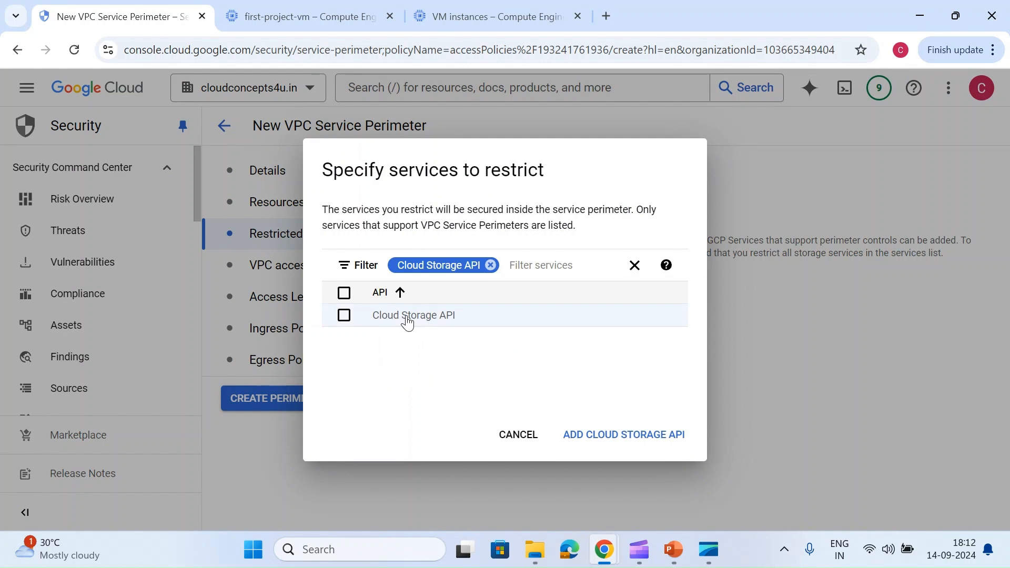
{"action": "left_click", "coordinate": [633, 436]}
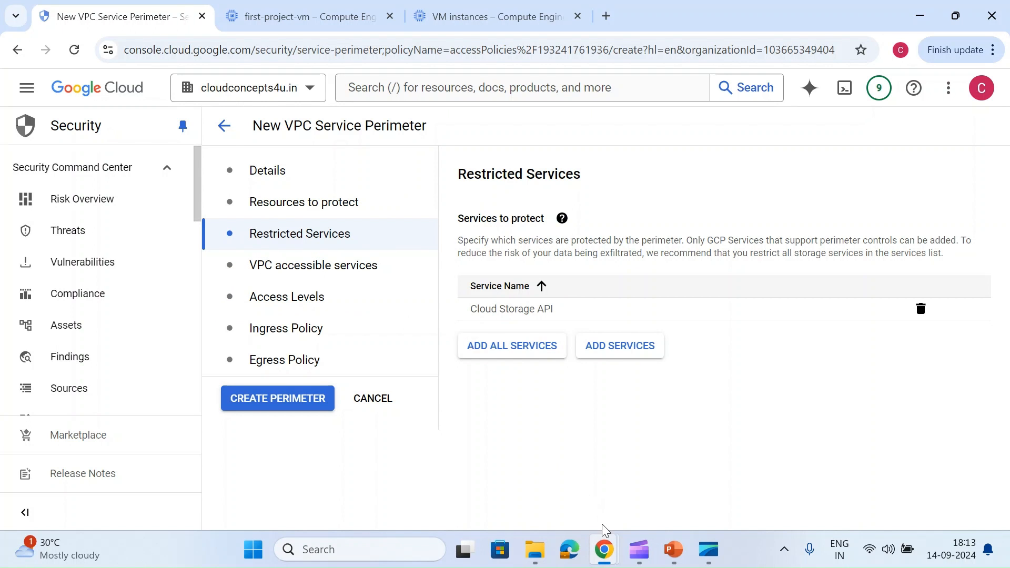
Switch to the newvm SSH session and list the Cloud Storage buckets with gsutil ls.
{"action": "mouse_move", "coordinate": [604, 547]}
{"action": "left_click", "coordinate": [662, 470]}
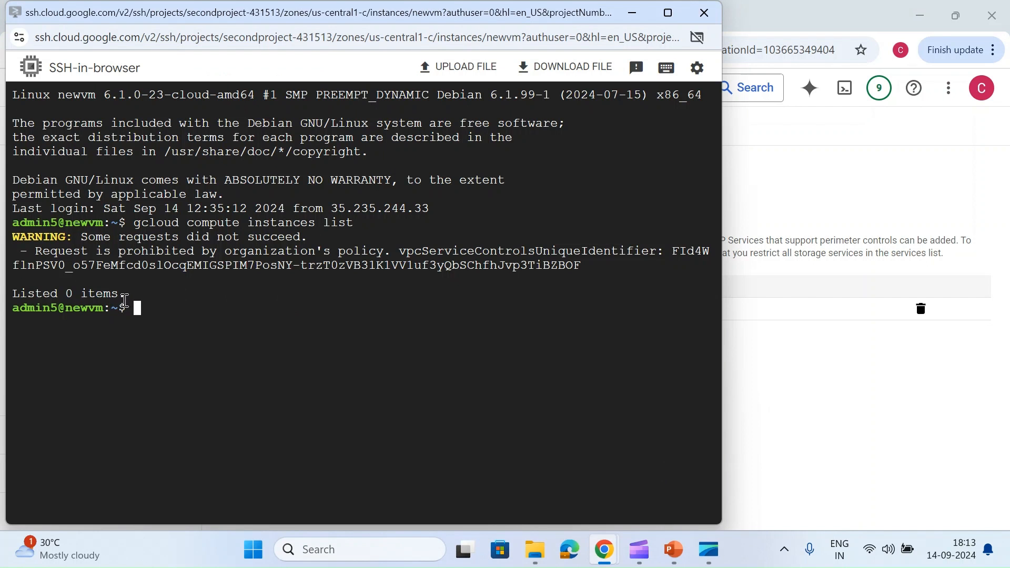
{"action": "key", "text": "Return"}
{"action": "key", "text": "Return"}
{"action": "key", "text": "Return"}
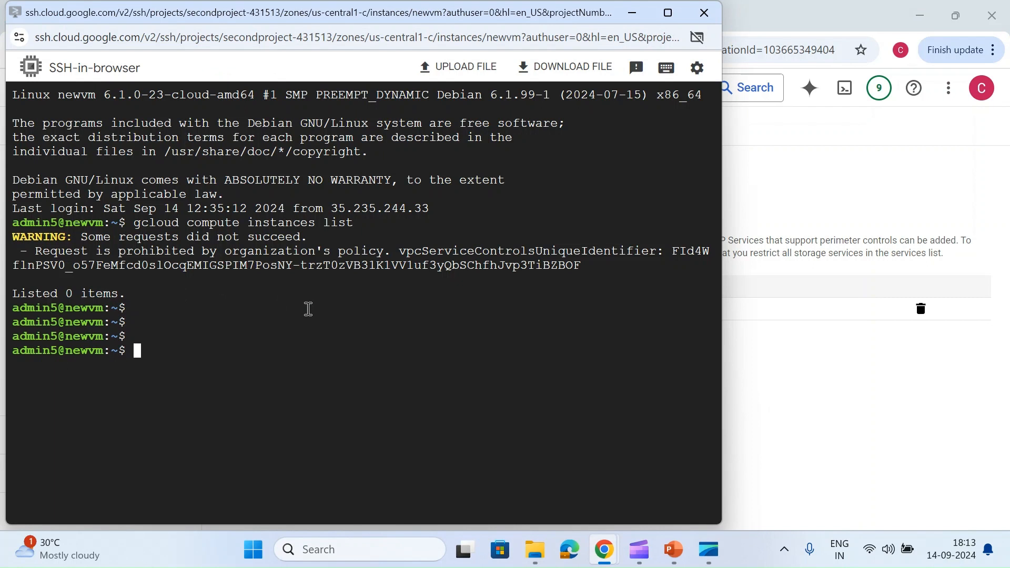
{"action": "left_click", "coordinate": [734, 350]}
{"action": "left_click", "coordinate": [477, 44]}
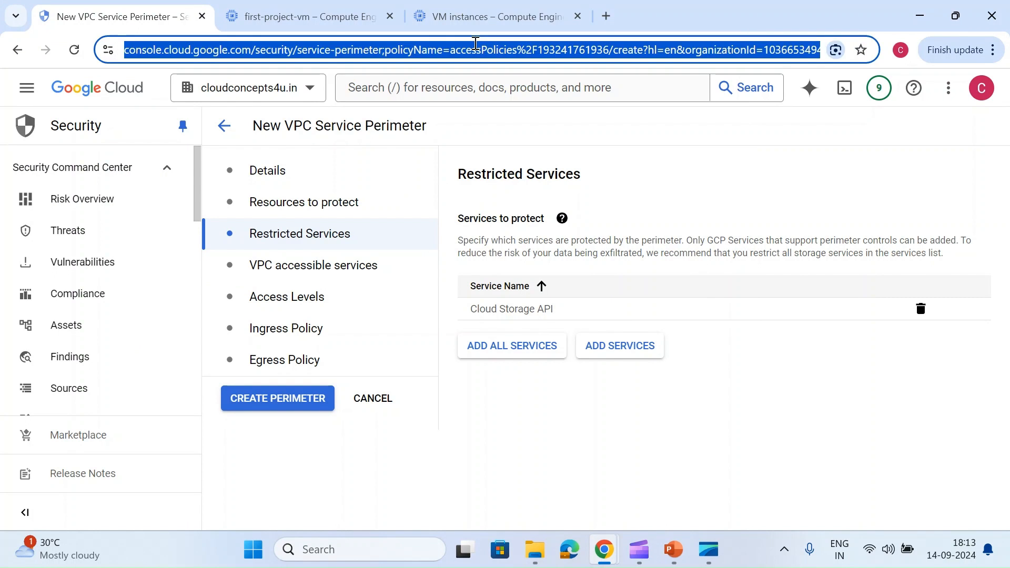
{"action": "left_click", "coordinate": [480, 17]}
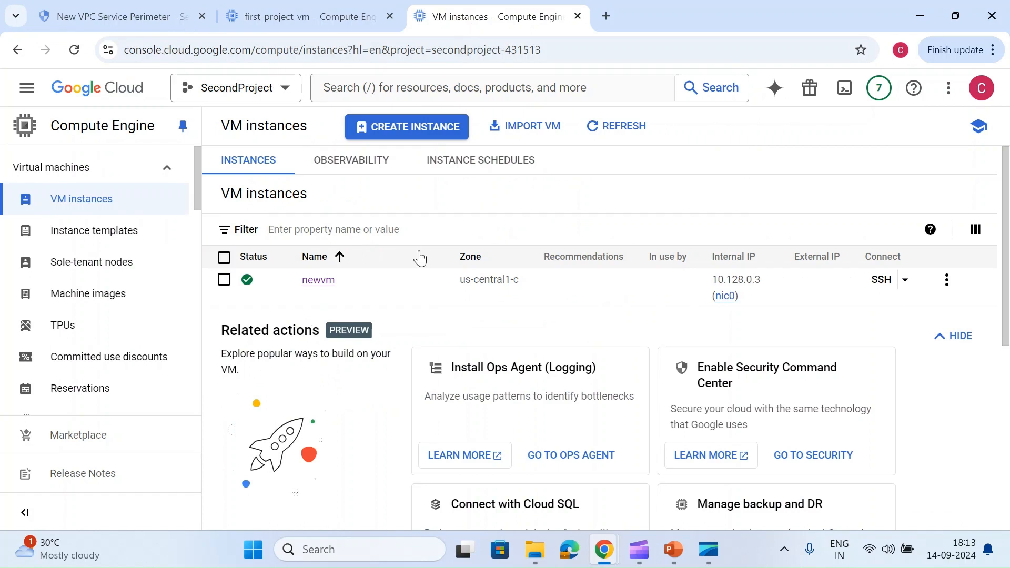
{"action": "key", "text": "alt+Tab"}
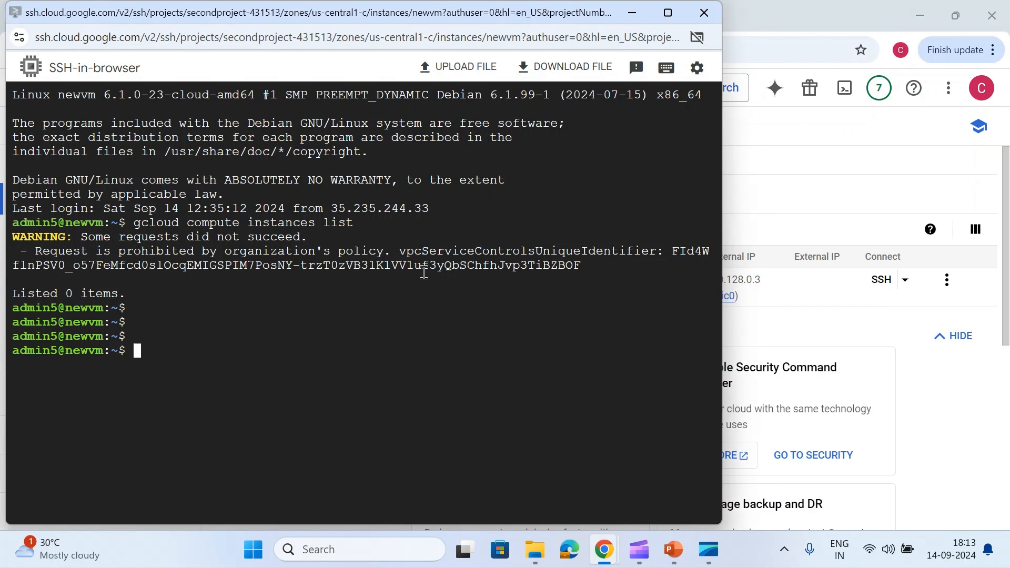
{"action": "type", "text": "gsutil ls"}
{"action": "key", "text": "Return"}
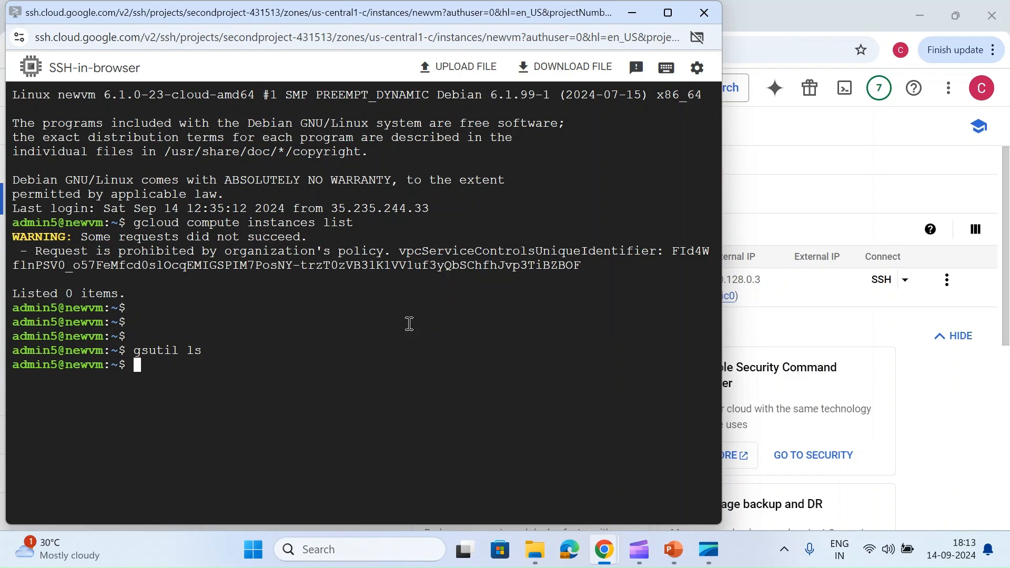
{"action": "key", "text": "Return"}
{"action": "key", "text": "Return"}
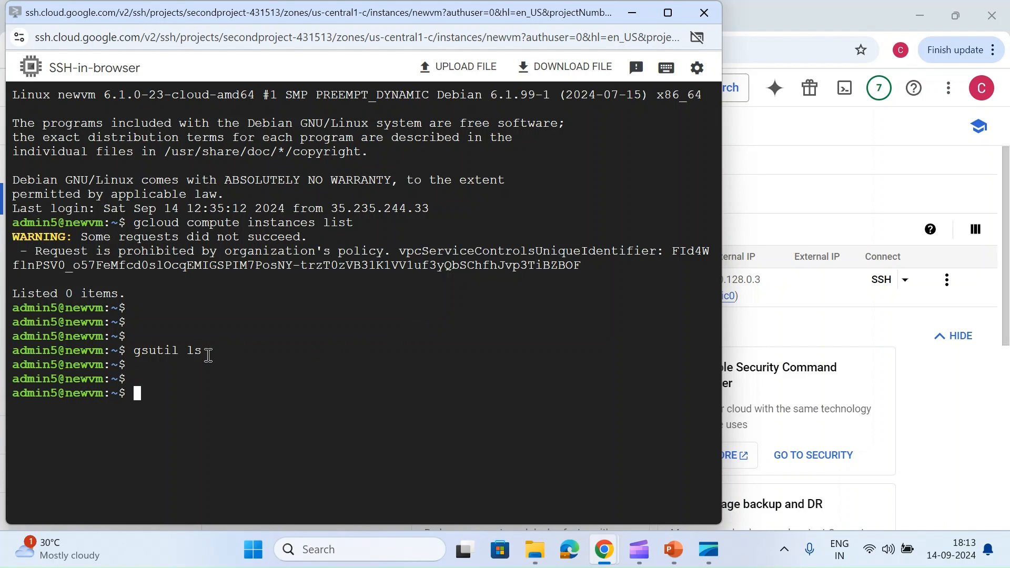
{"action": "type", "text": "gcl"}
{"action": "key", "text": "BackSpace"}
{"action": "key", "text": "BackSpace"}
{"action": "key", "text": "BackSpace"}
Return to the new perimeter and review its VPC accessible services settings alongside SecondProject's VM instances list.
{"action": "left_click", "coordinate": [763, 324]}
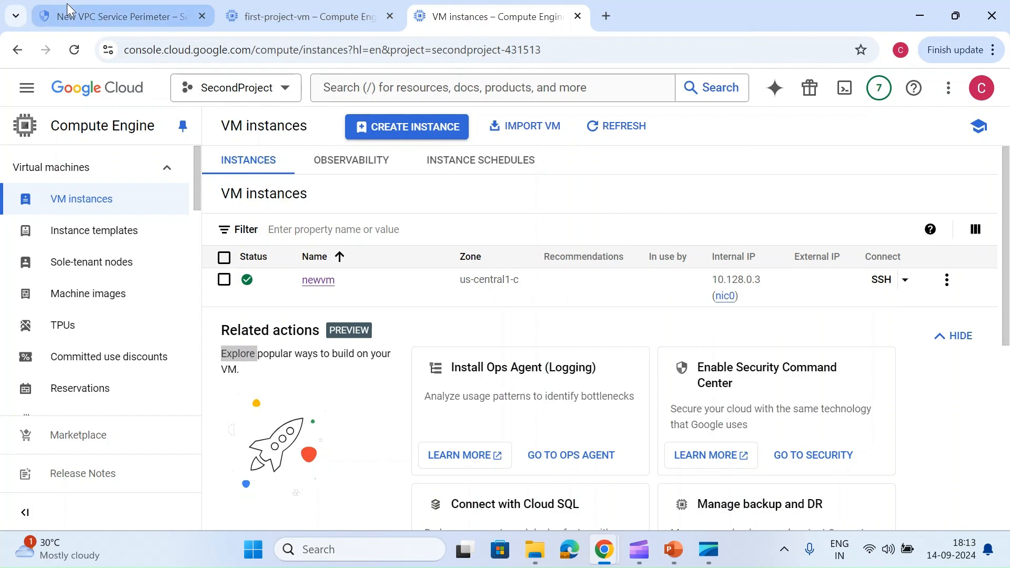
{"action": "left_click", "coordinate": [84, 12]}
{"action": "left_click", "coordinate": [306, 263]}
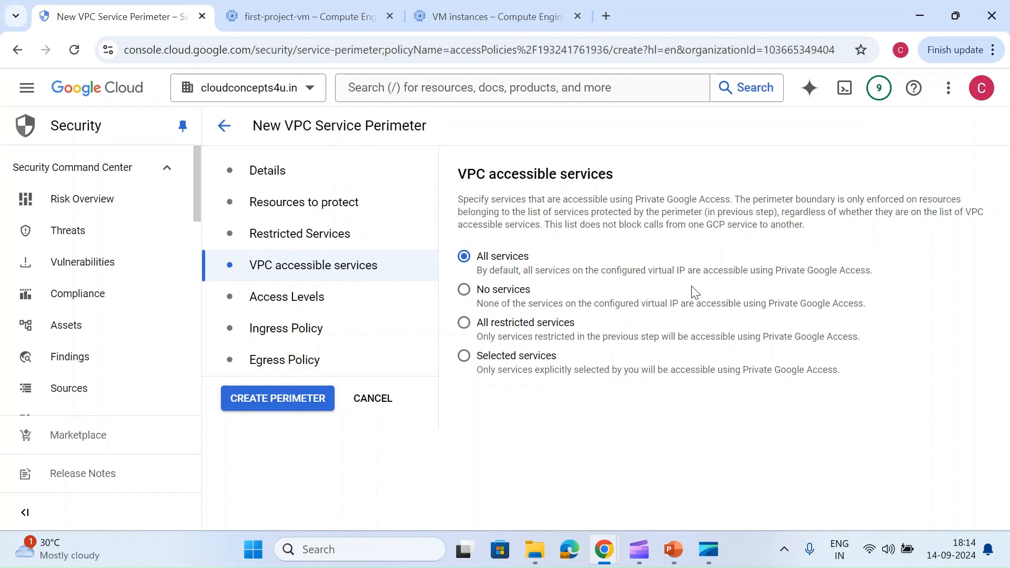
{"action": "left_click", "coordinate": [503, 8]}
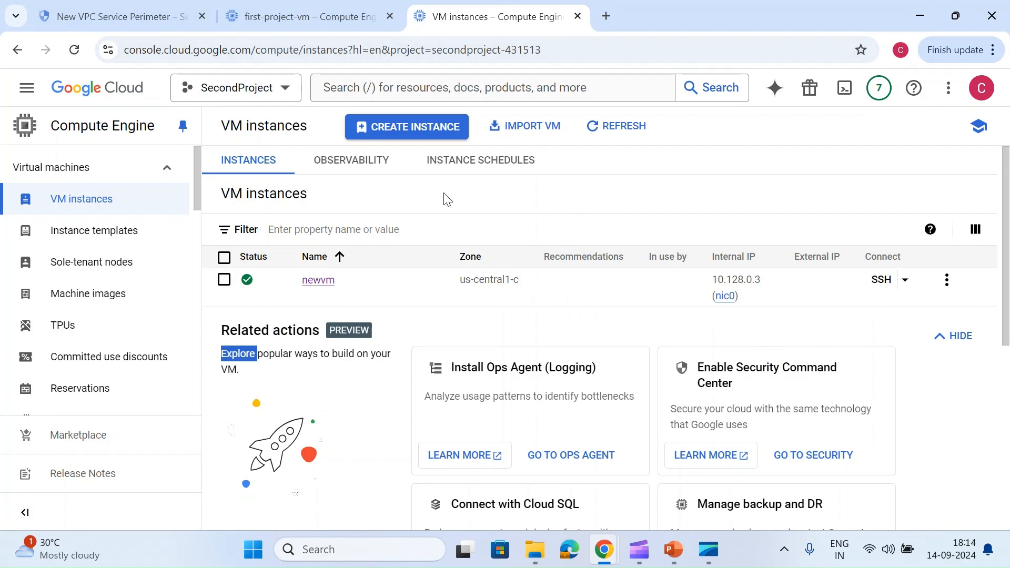
{"action": "left_click", "coordinate": [77, 11]}
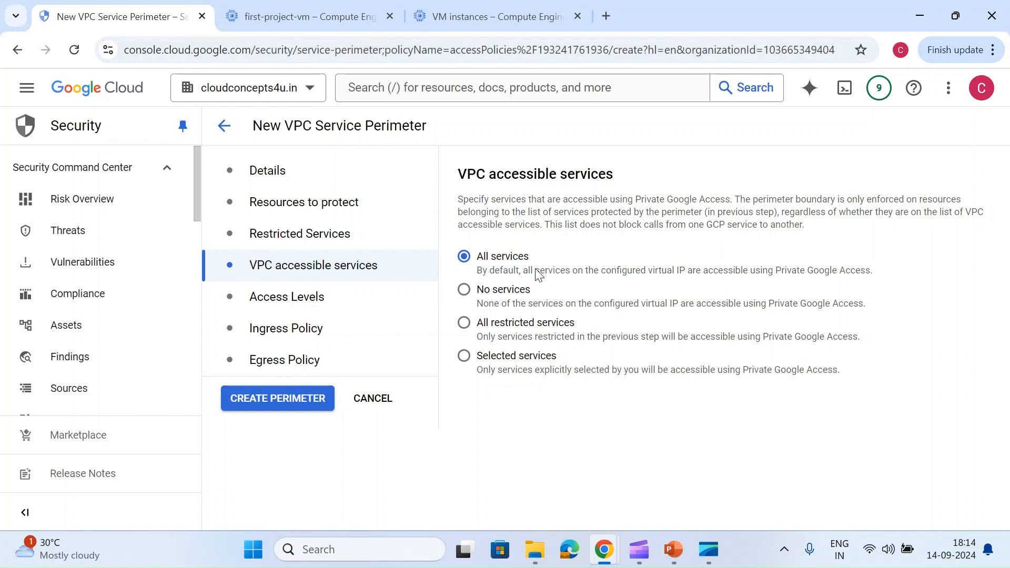
Try the alternative VPC accessible services options, including All restricted services, and reselect All services.
{"action": "left_click", "coordinate": [509, 300]}
{"action": "left_click", "coordinate": [464, 323]}
{"action": "left_click", "coordinate": [464, 358]}
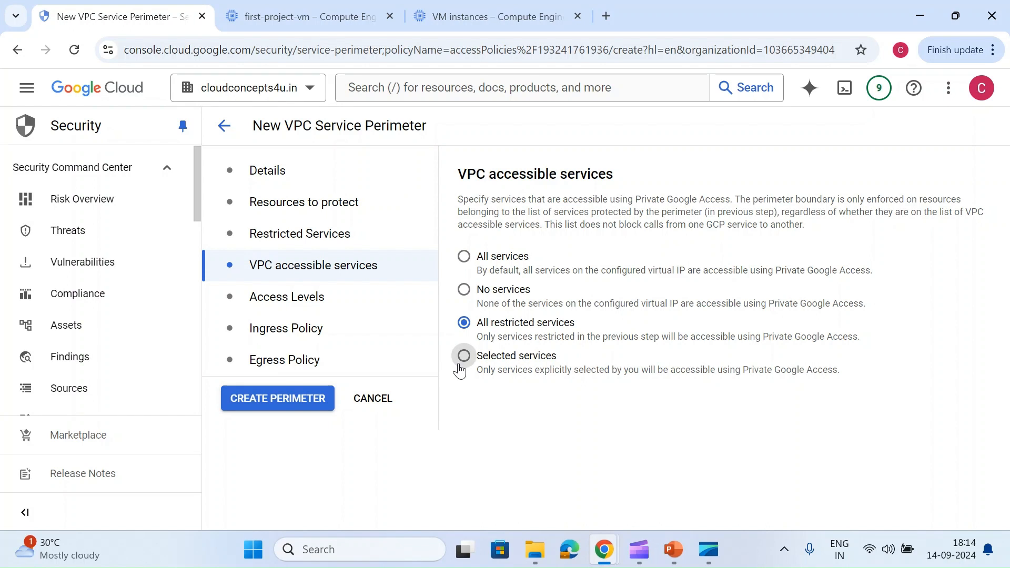
{"action": "left_click", "coordinate": [464, 257]}
Look through the access levels, ingress and egress policy and details sections, and create the second-project-vpc perimeter.
{"action": "left_click", "coordinate": [277, 305]}
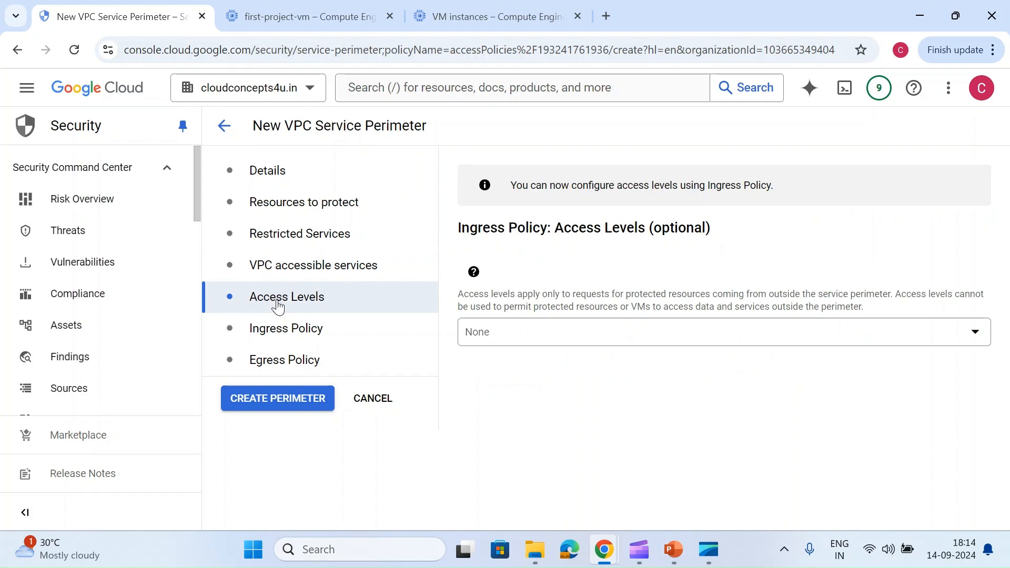
{"action": "left_click", "coordinate": [288, 334]}
{"action": "left_click", "coordinate": [278, 362]}
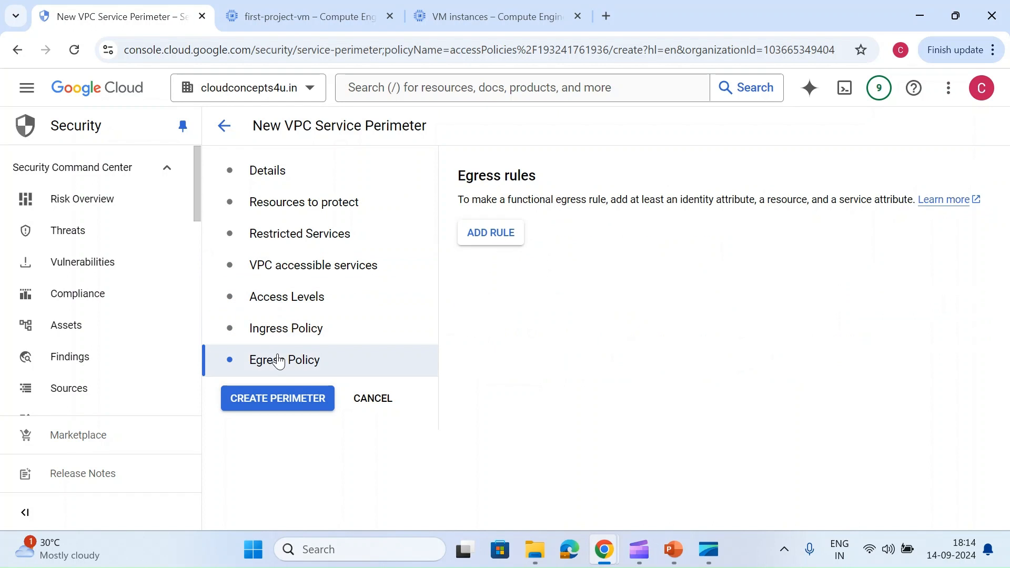
{"action": "left_click", "coordinate": [262, 181]}
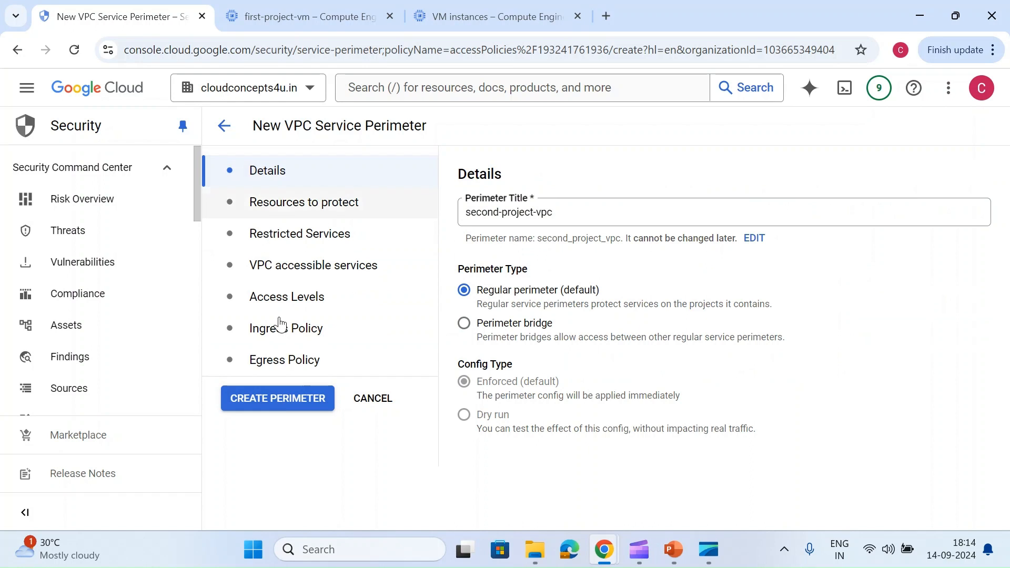
{"action": "left_click", "coordinate": [283, 403]}
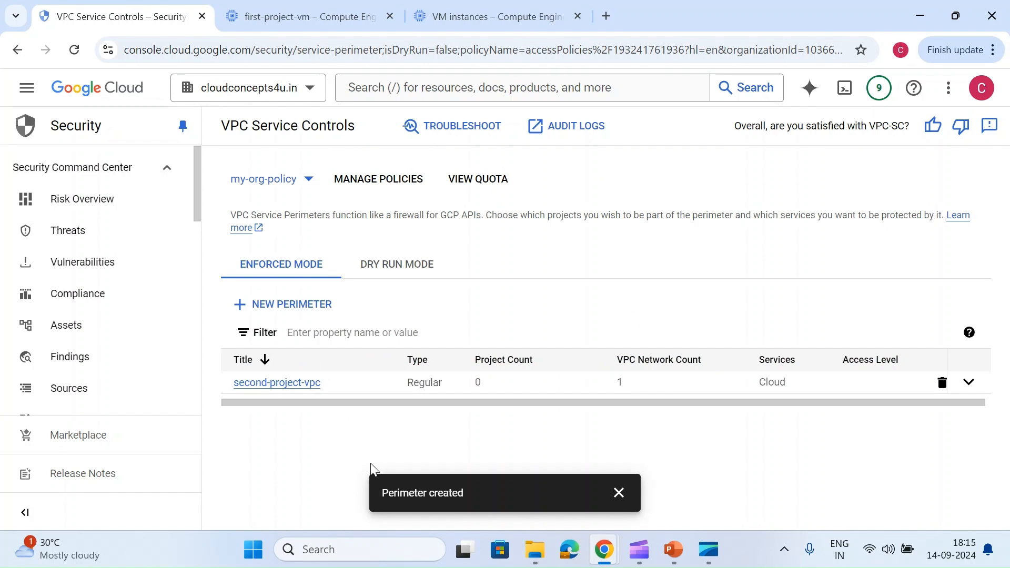
Rerun gsutil ls in the newvm SSH session to test the perimeter, and return to the VPC Service Controls list.
{"action": "mouse_move", "coordinate": [611, 538]}
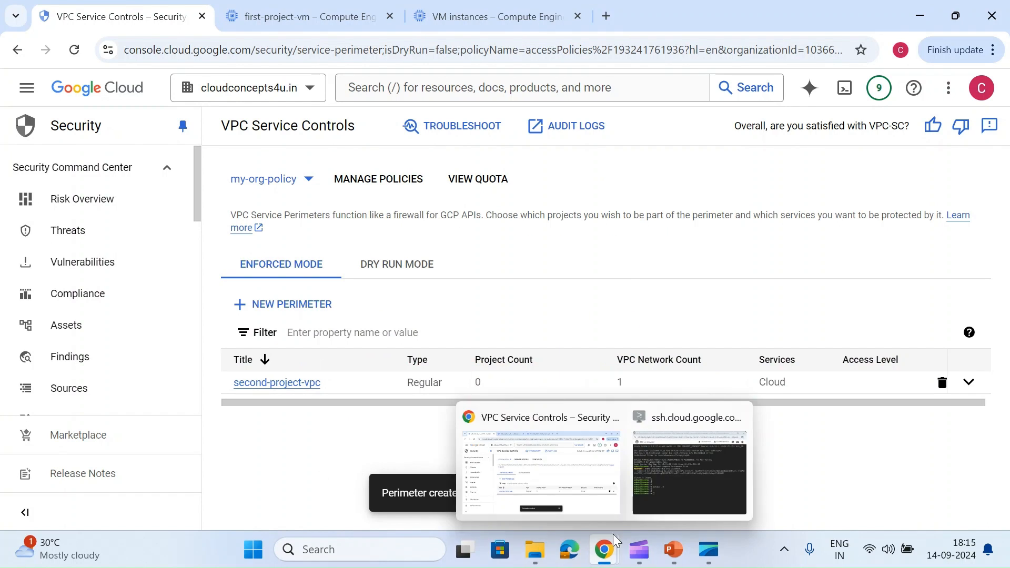
{"action": "left_click", "coordinate": [661, 470]}
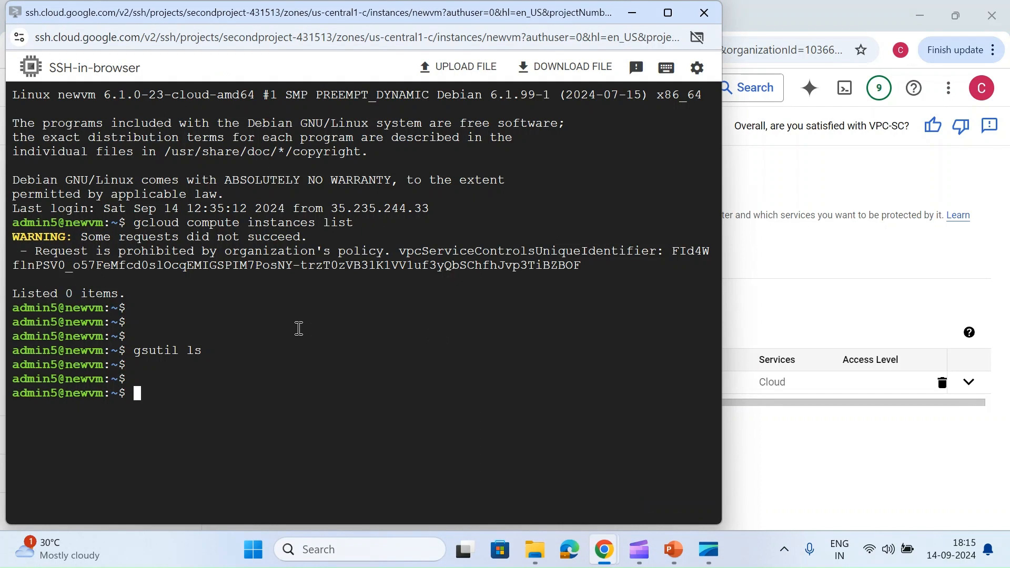
{"action": "key", "text": "Return"}
{"action": "key", "text": "Up"}
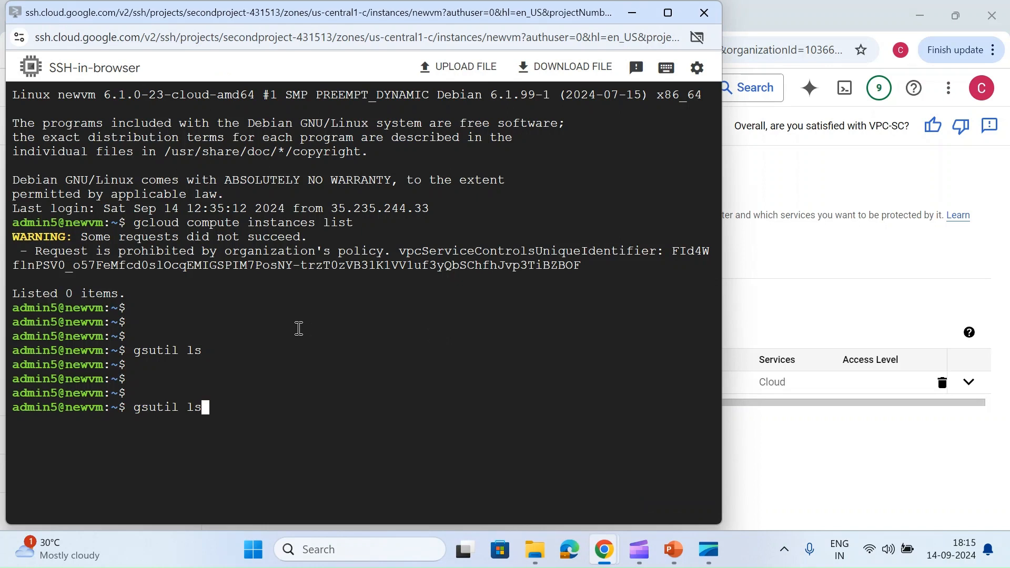
{"action": "key", "text": "Return"}
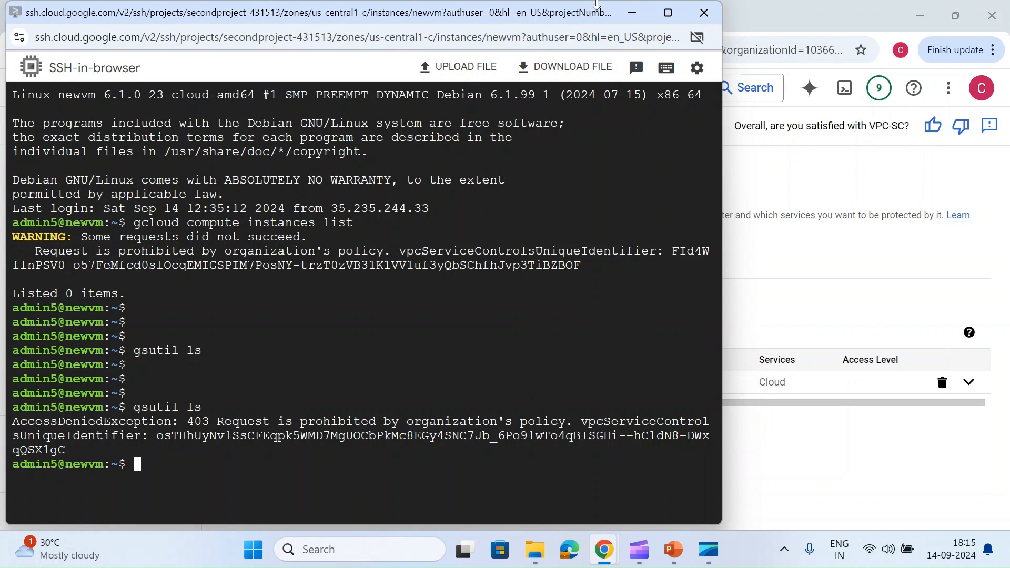
{"action": "mouse_move", "coordinate": [684, 14]}
{"action": "left_click", "coordinate": [761, 325]}
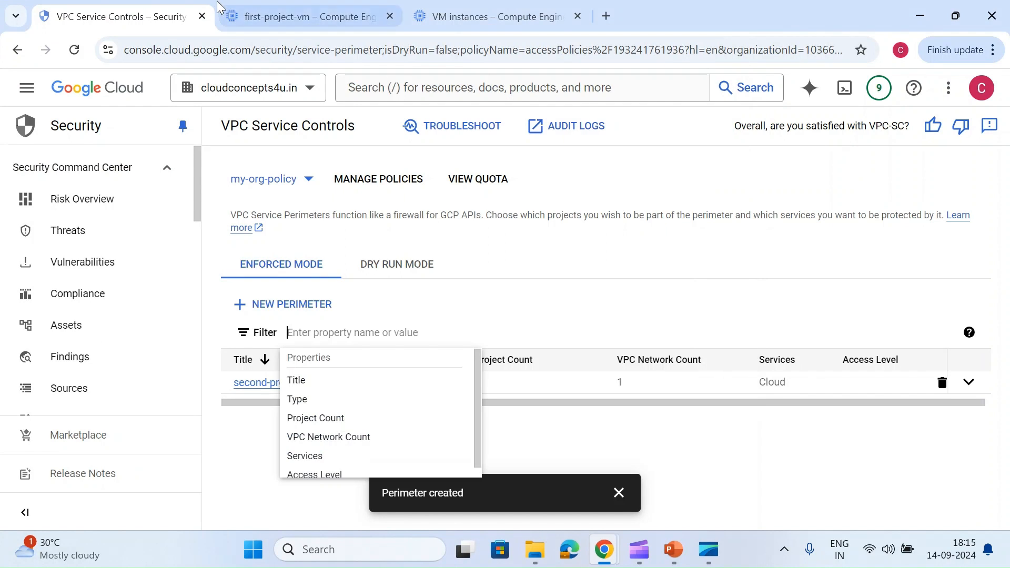
{"action": "left_click", "coordinate": [504, 311]}
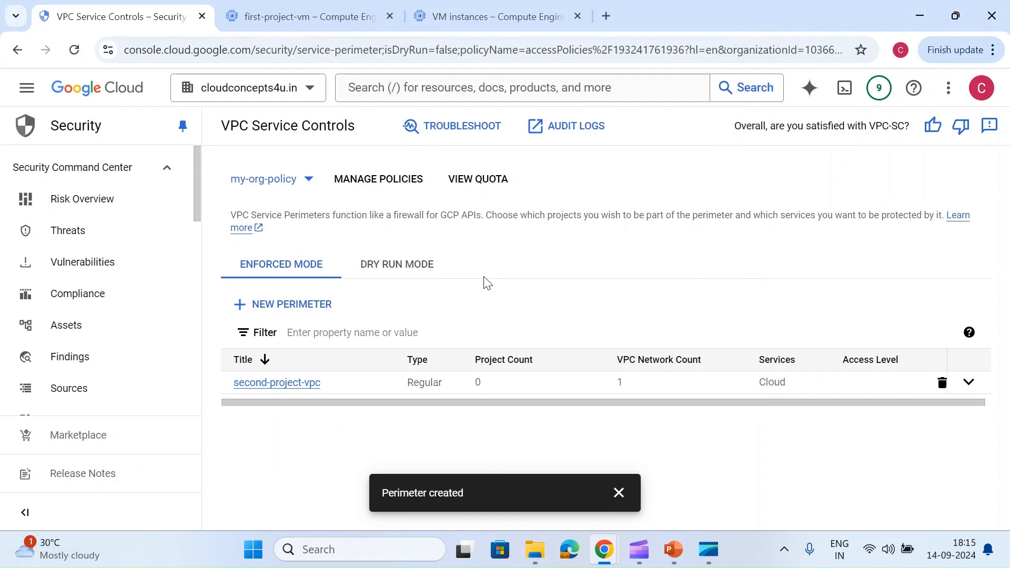
Start first-project-vm and run gcloud storage buckets list --project=secondproject-431513 in its SSH session.
{"action": "left_click", "coordinate": [332, 8]}
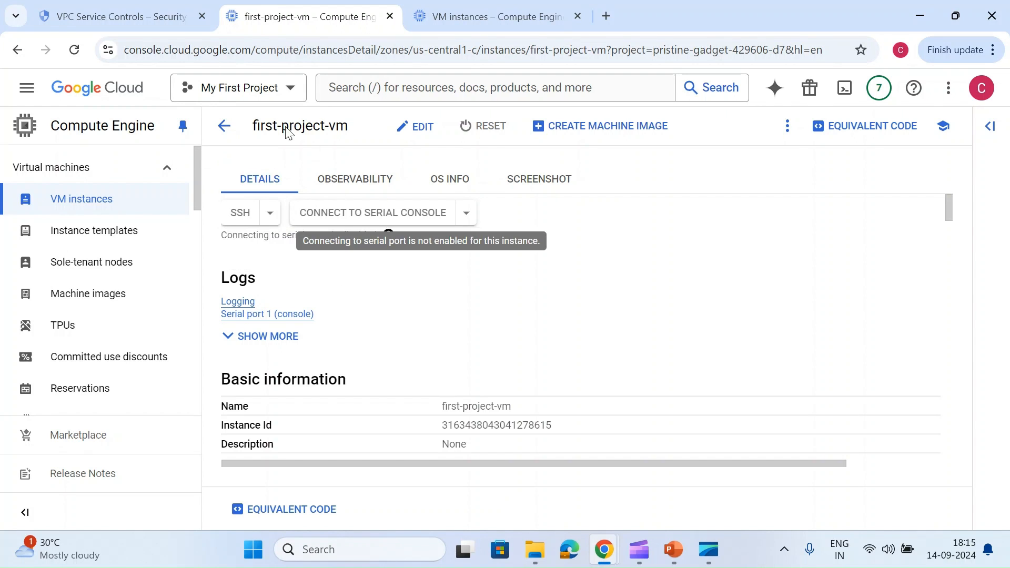
{"action": "left_click", "coordinate": [787, 129]}
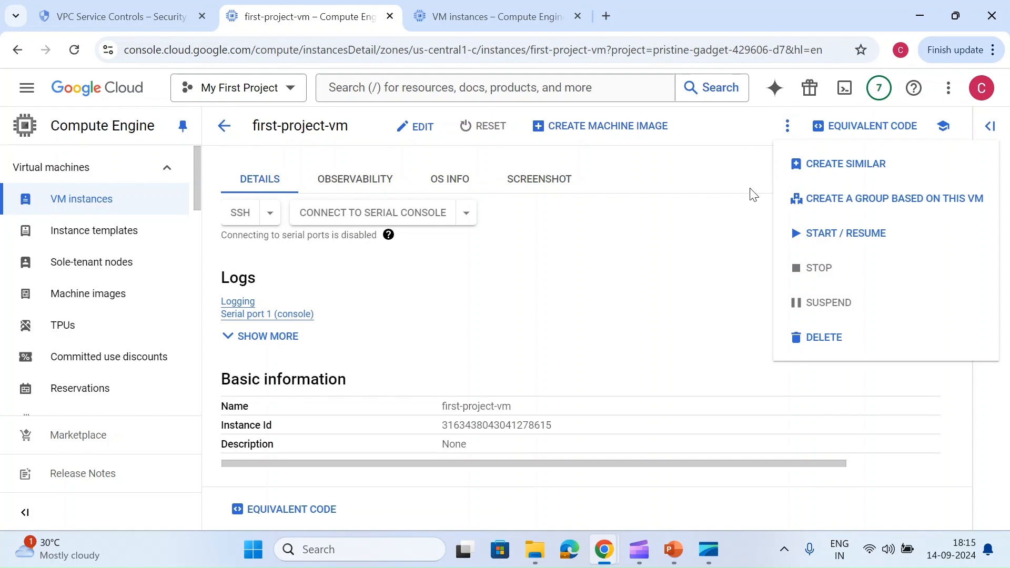
{"action": "left_click", "coordinate": [825, 233]}
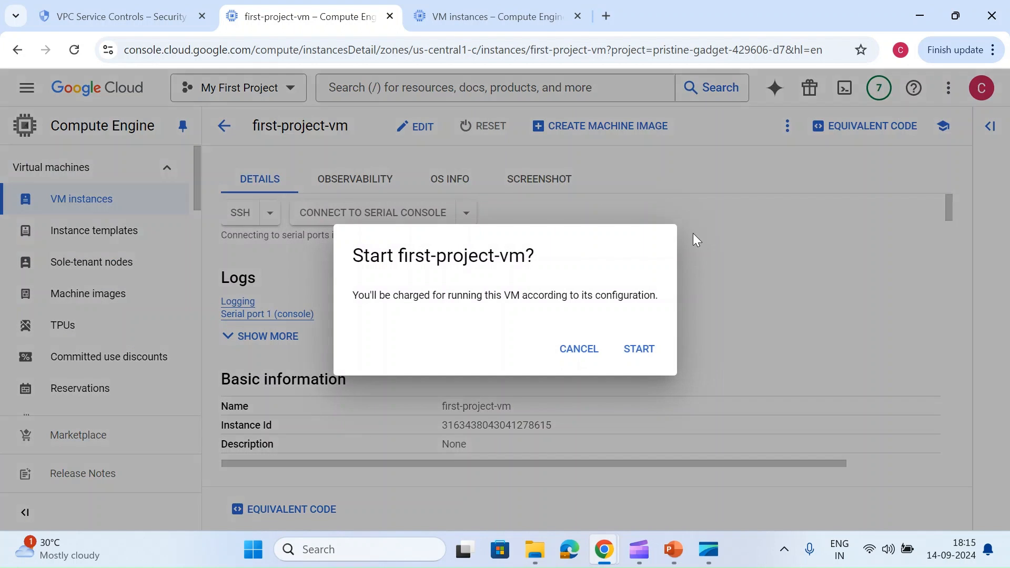
{"action": "left_click", "coordinate": [643, 360]}
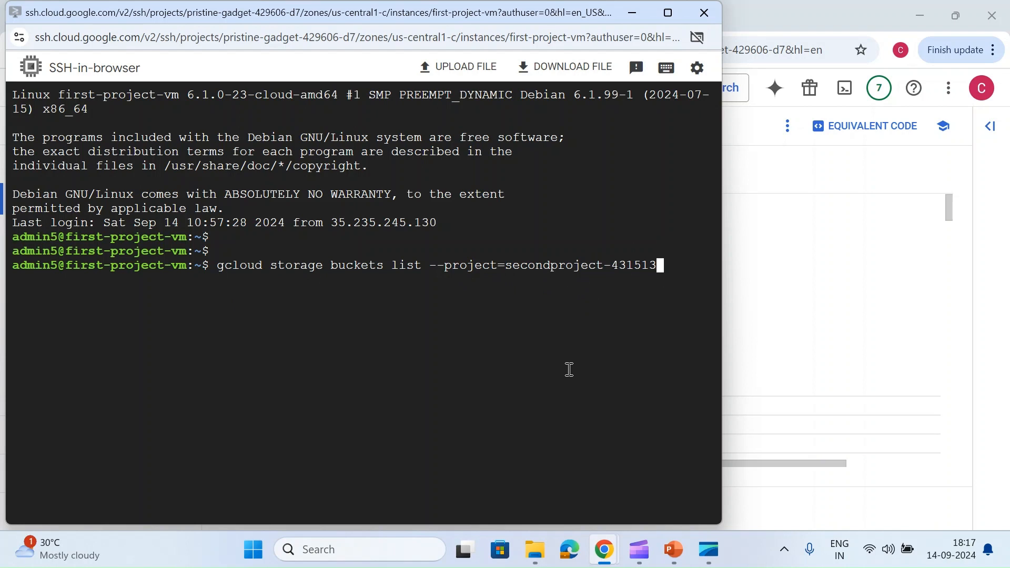
{"action": "key", "text": "Return"}
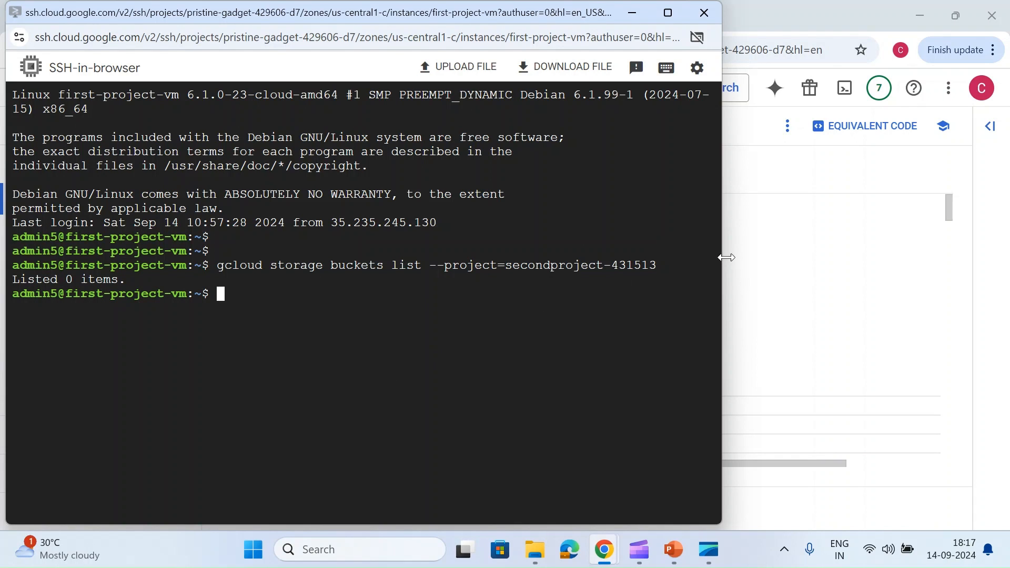
{"action": "left_click", "coordinate": [755, 274]}
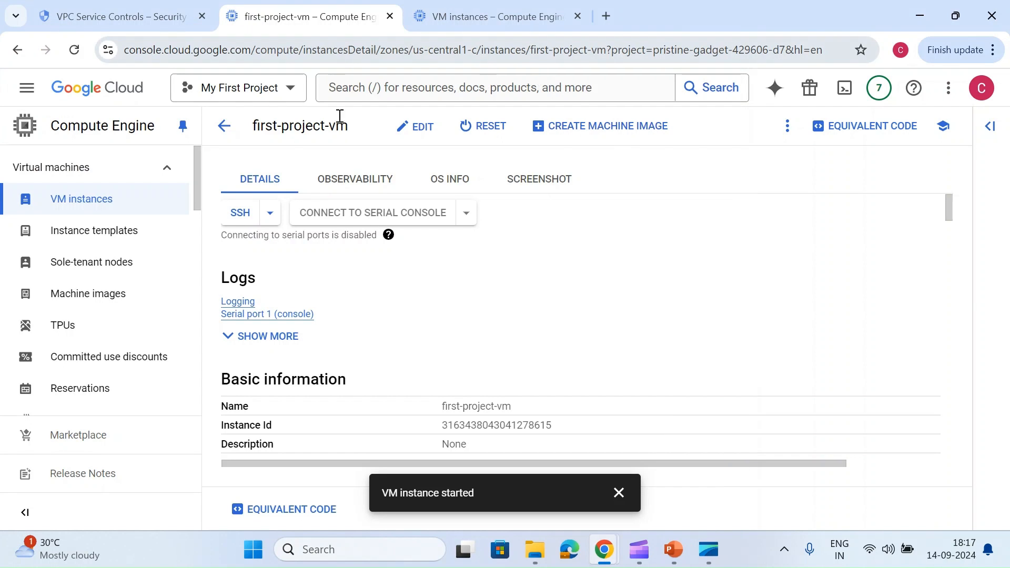
Open the second-project-vpc perimeter for editing and bring up the selection of services to restrict.
{"action": "left_click", "coordinate": [129, 13]}
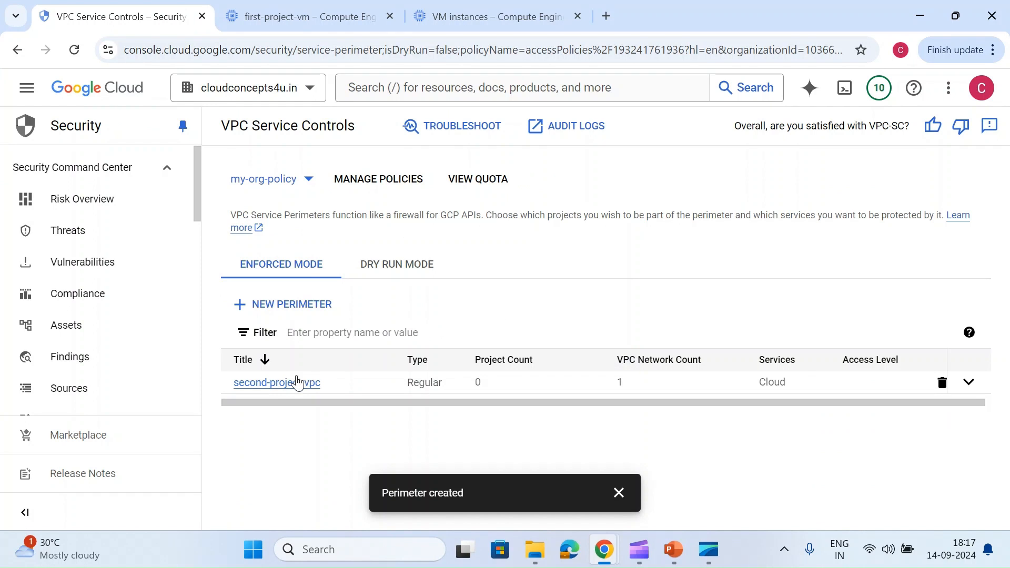
{"action": "left_click", "coordinate": [279, 390]}
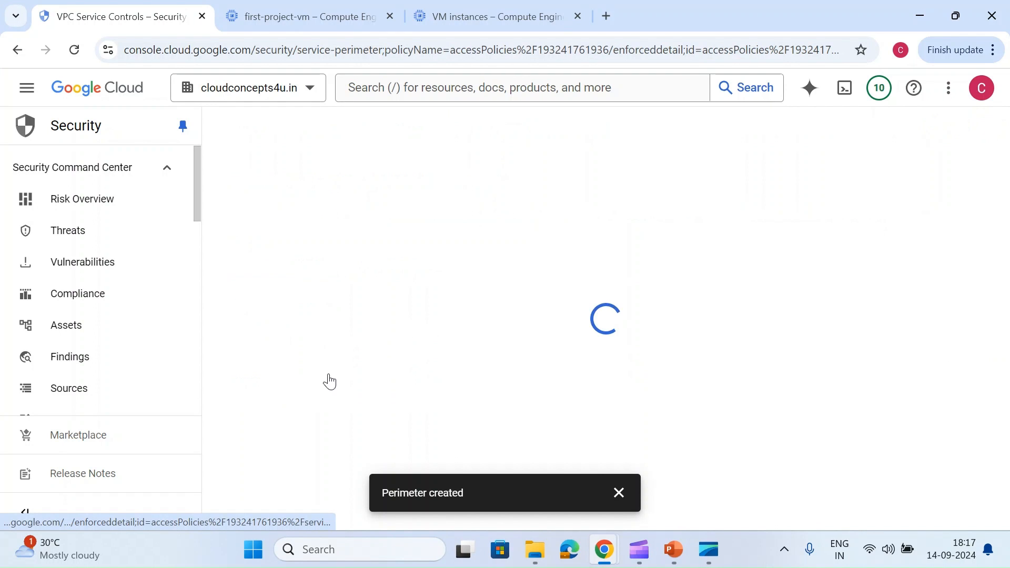
{"action": "left_click", "coordinate": [615, 496]}
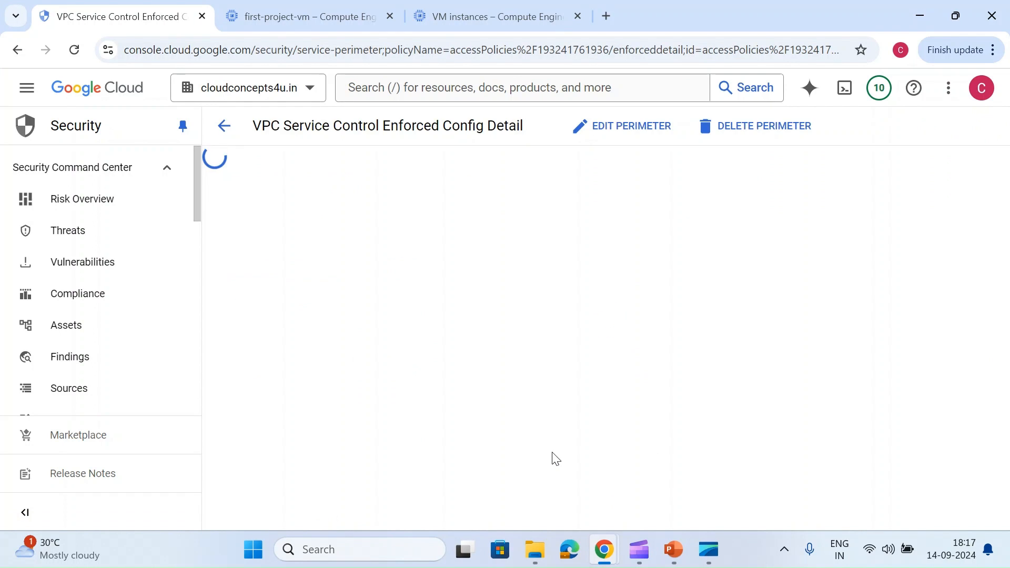
{"action": "left_click", "coordinate": [582, 132]}
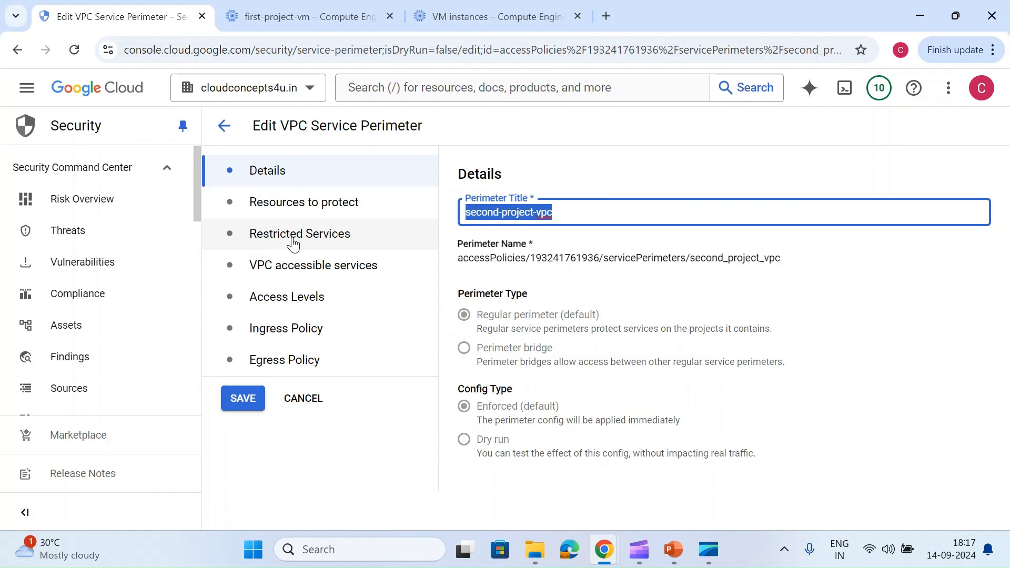
{"action": "left_click", "coordinate": [293, 242]}
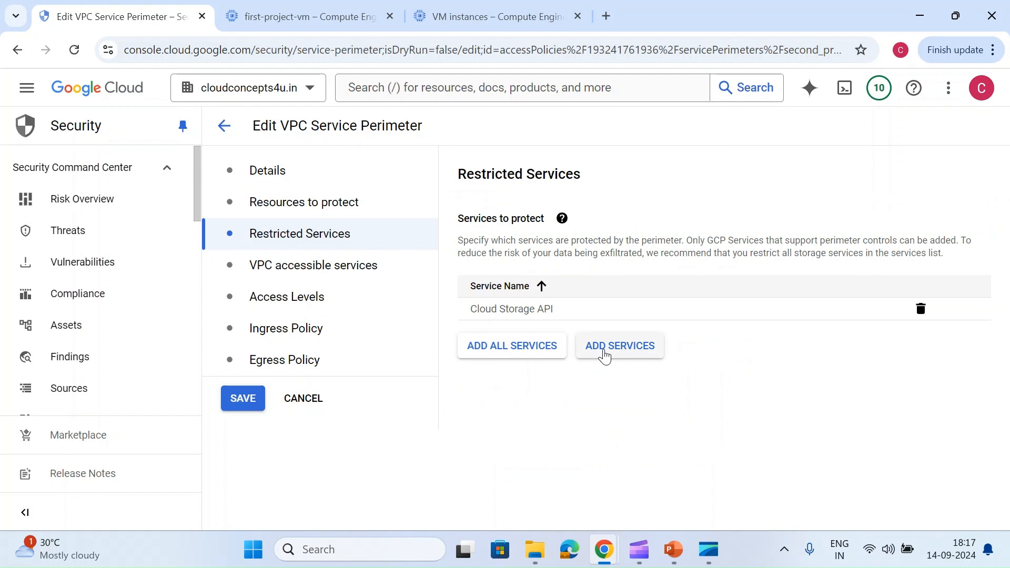
{"action": "left_click", "coordinate": [605, 352]}
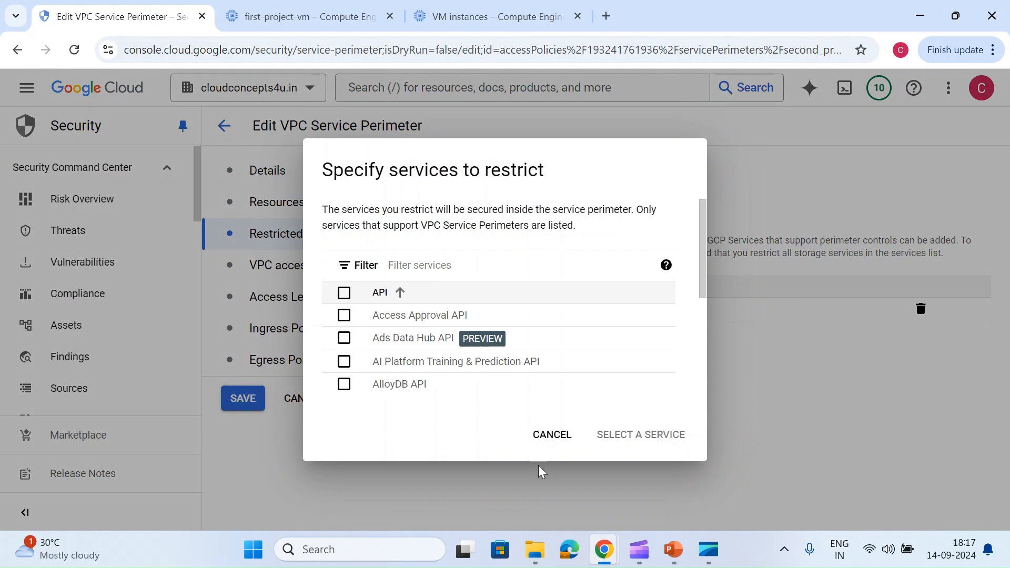
Check the first-project-vm SSH session, and run bq ls in the newvm SSH session to test BigQuery access.
{"action": "mouse_move", "coordinate": [605, 550]}
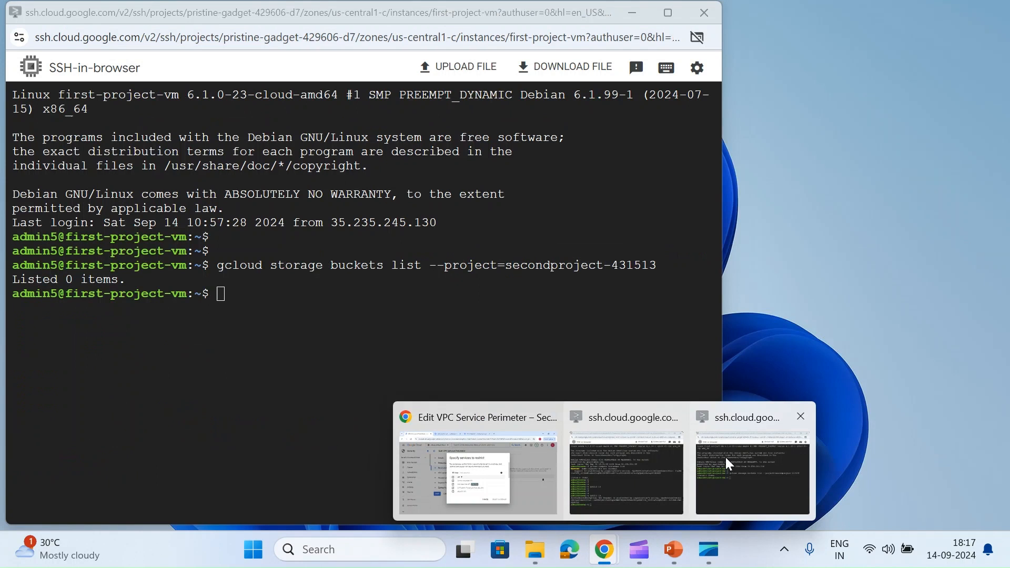
{"action": "left_click", "coordinate": [725, 456]}
{"action": "mouse_move", "coordinate": [605, 550]}
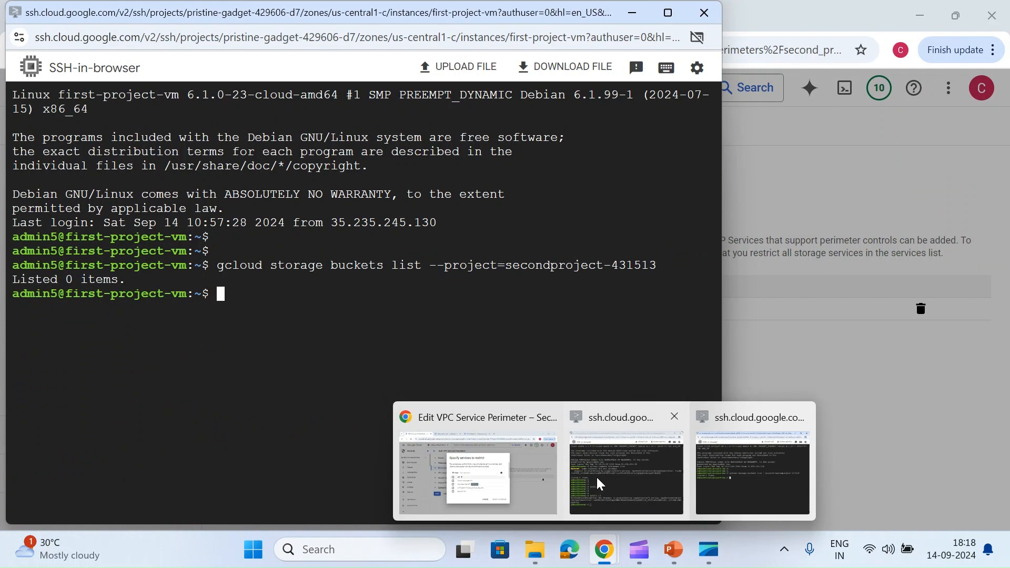
{"action": "left_click", "coordinate": [602, 485]}
{"action": "key", "text": "Return"}
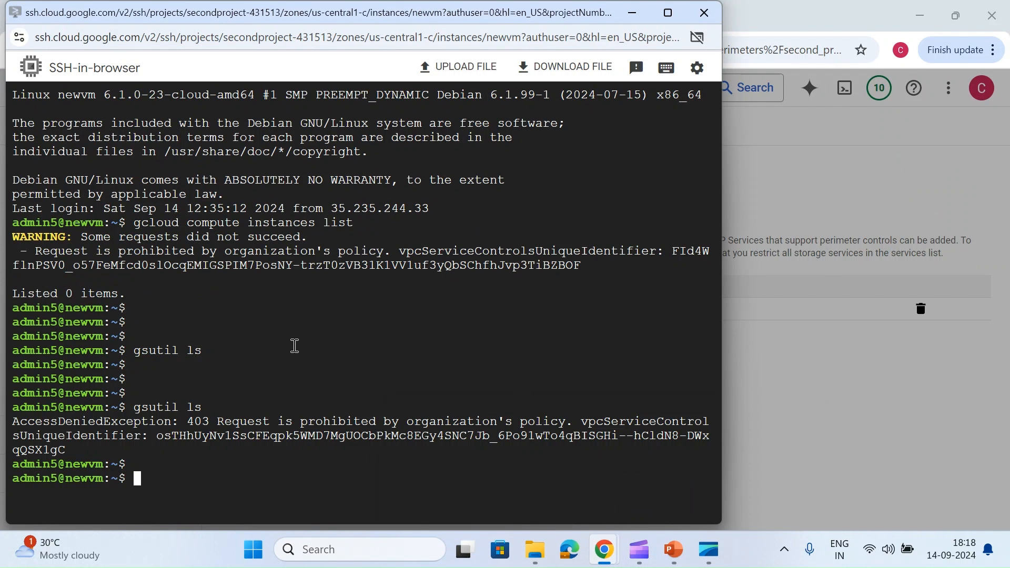
{"action": "type", "text": "bq ls"}
{"action": "key", "text": "Return"}
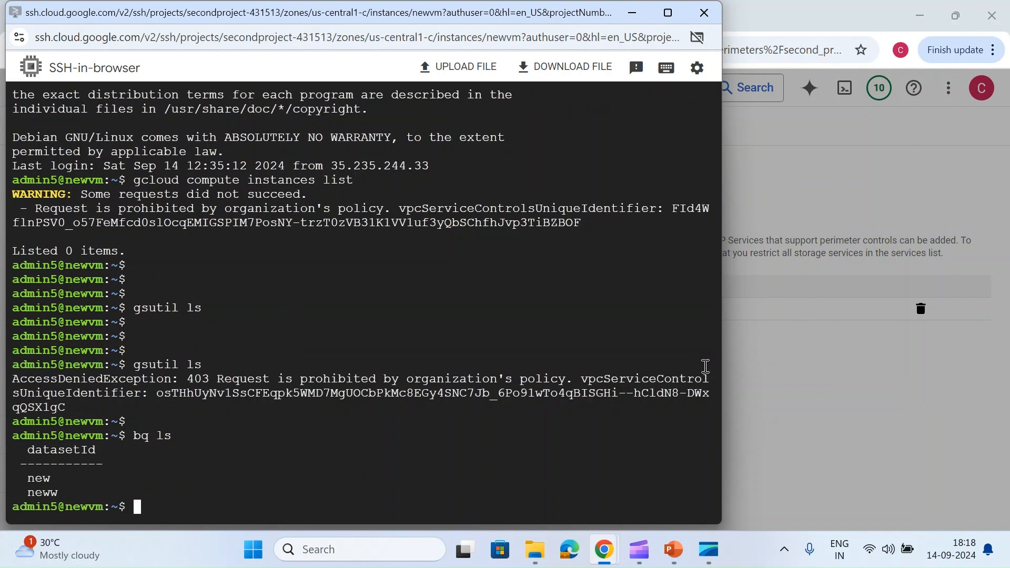
Add the BigQuery API to the perimeter's restricted services and save the perimeter.
{"action": "left_click", "coordinate": [778, 375]}
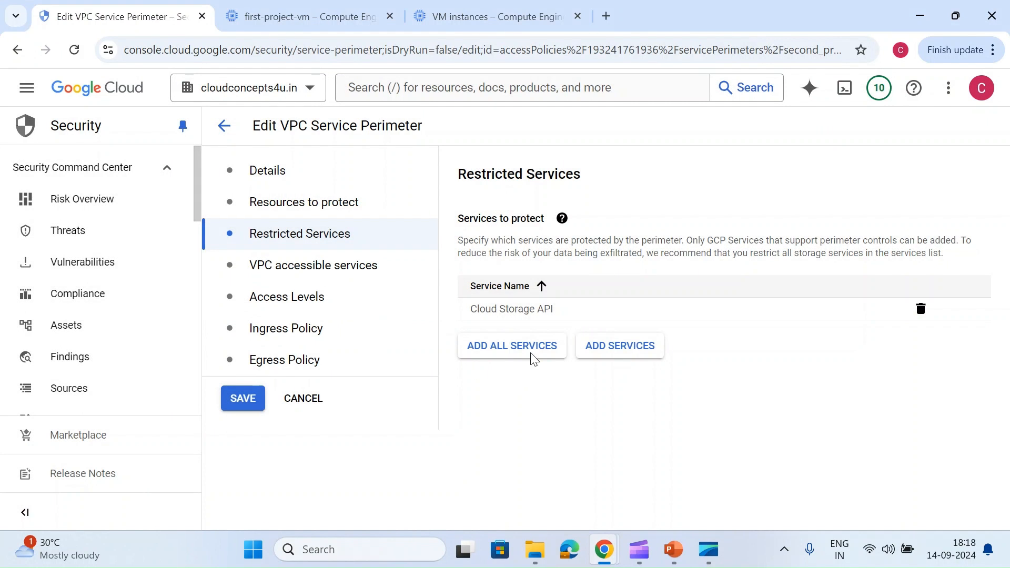
{"action": "left_click", "coordinate": [603, 346]}
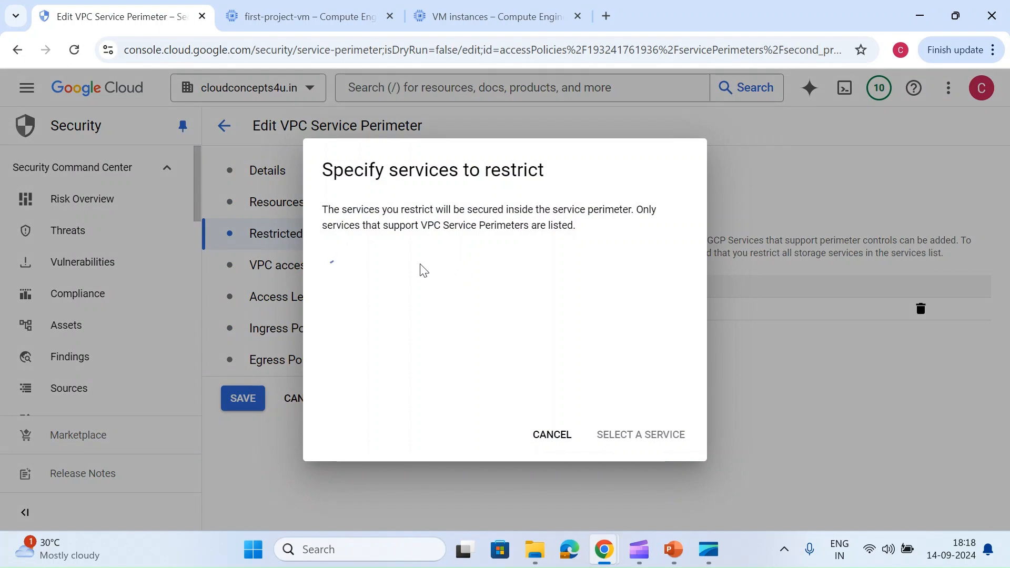
{"action": "left_click", "coordinate": [464, 258]}
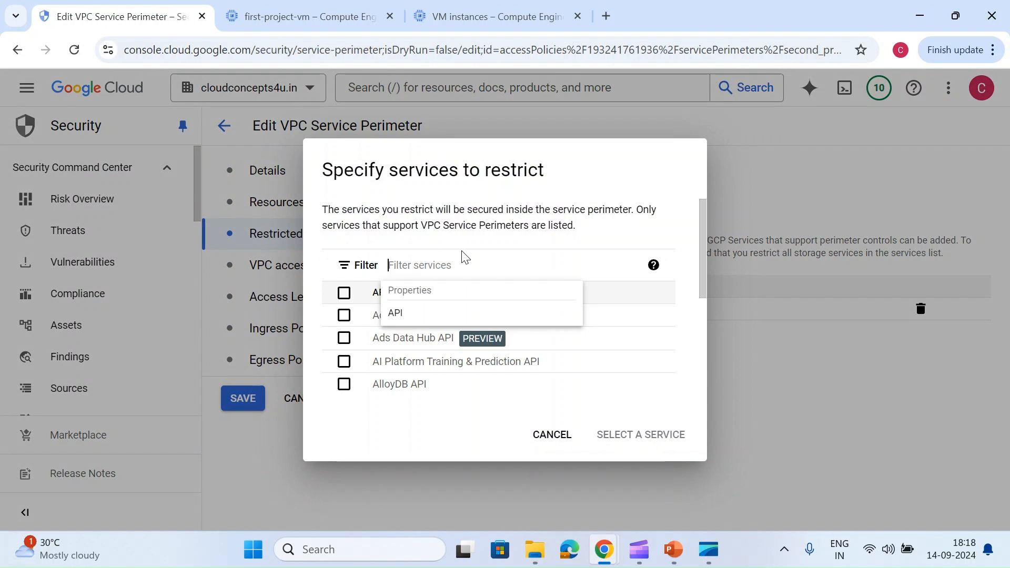
{"action": "type", "text": "bigq"}
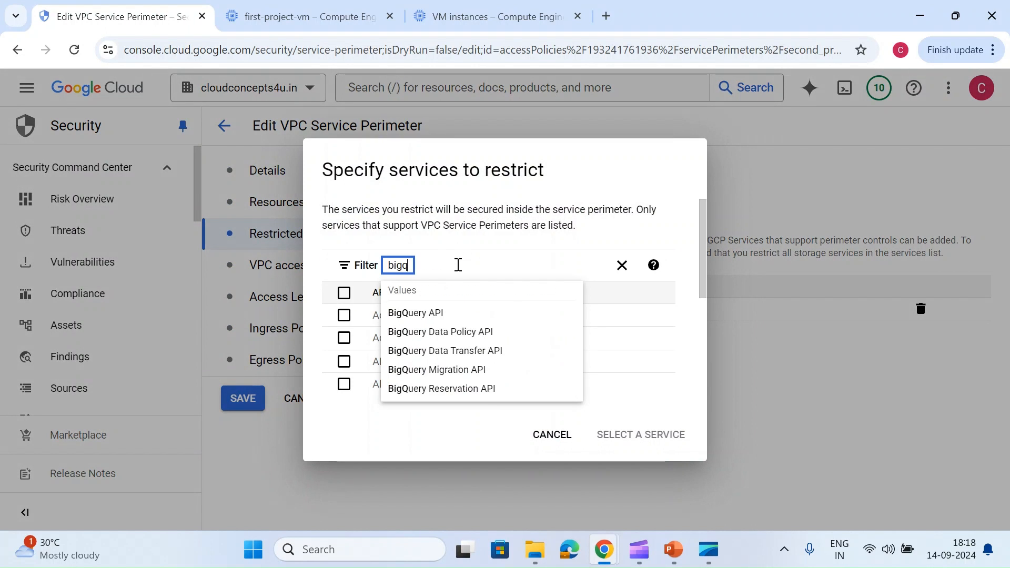
{"action": "left_click", "coordinate": [437, 318]}
{"action": "left_click", "coordinate": [366, 322]}
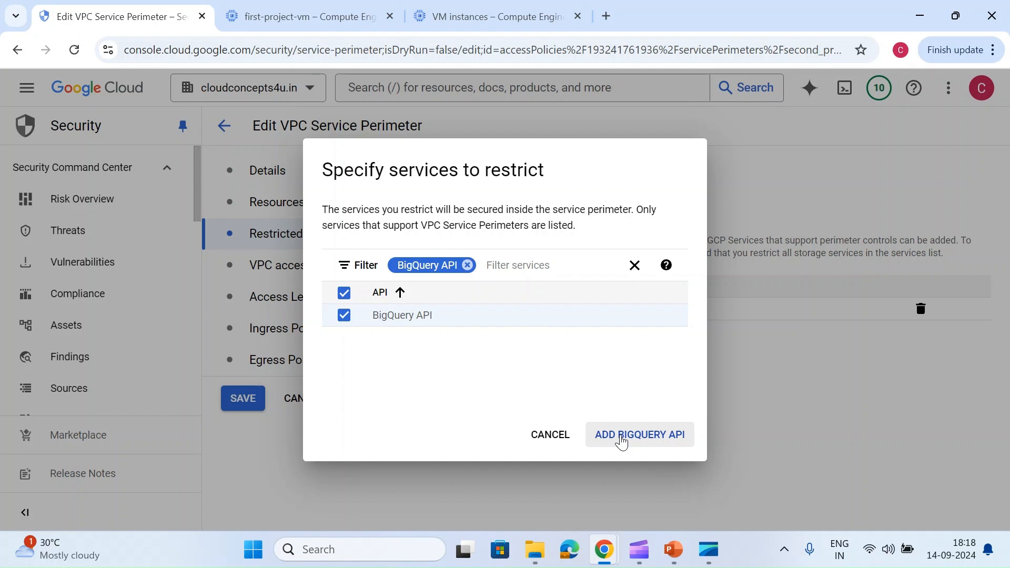
{"action": "left_click", "coordinate": [622, 443]}
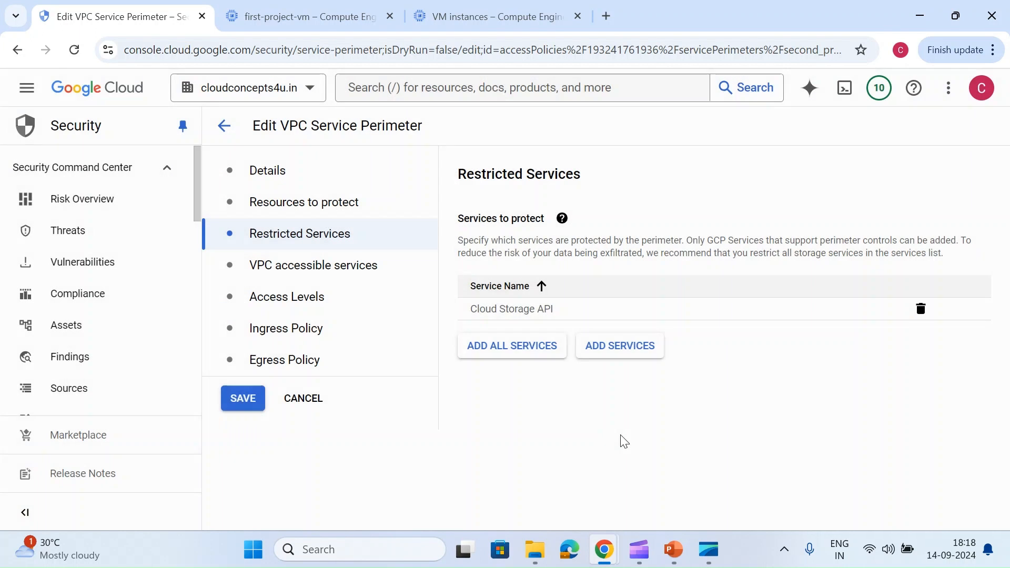
{"action": "left_click", "coordinate": [244, 401]}
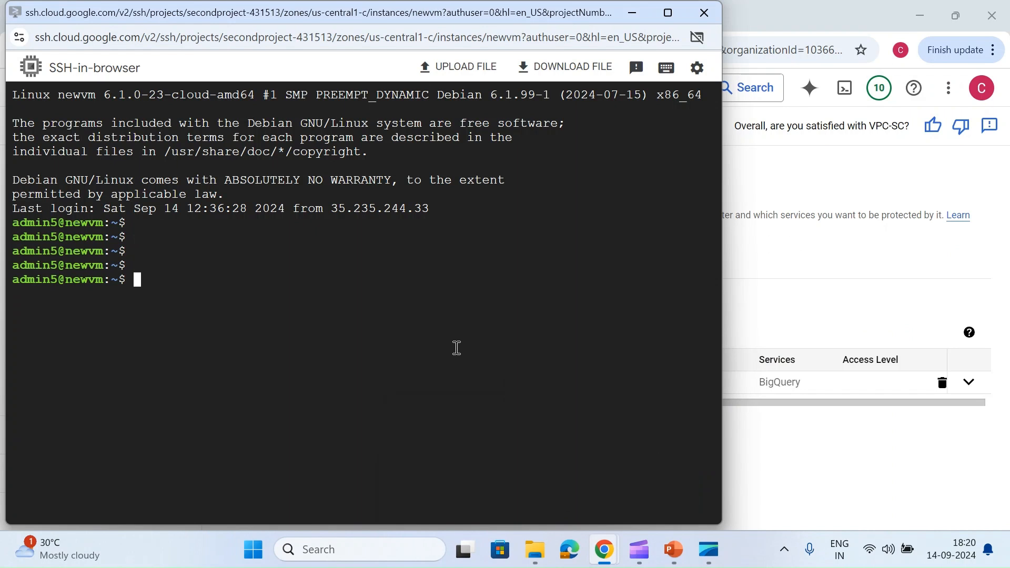
Rerun bq ls in the newvm SSH session to test the BigQuery restriction.
{"action": "key", "text": "Return"}
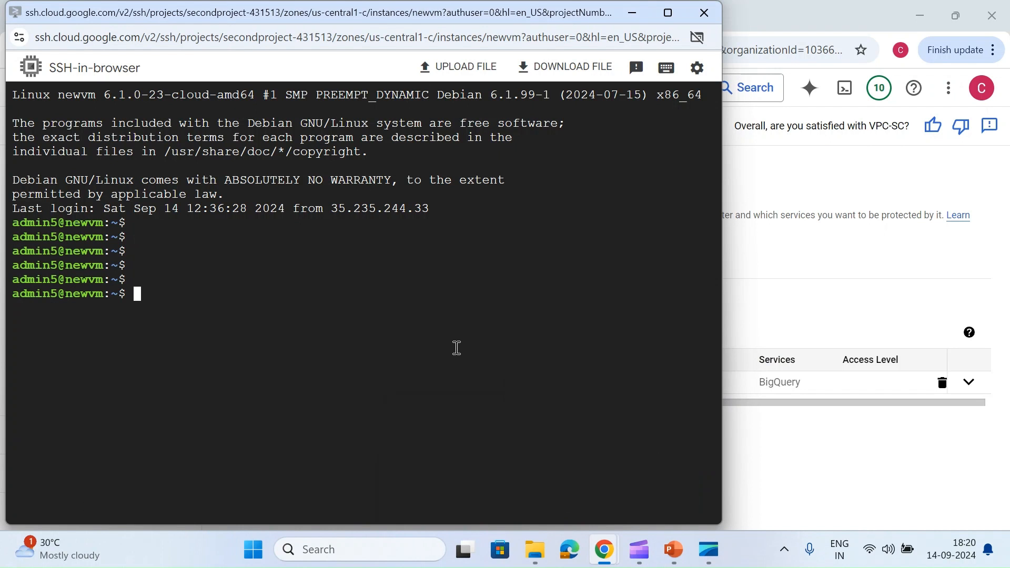
{"action": "type", "text": "bq ls"}
{"action": "key", "text": "Return"}
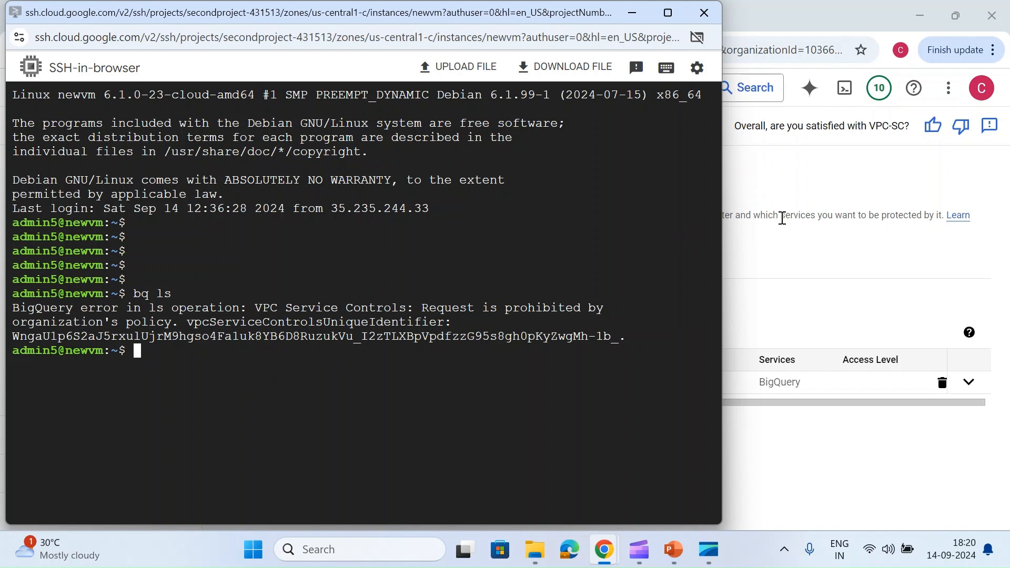
Open the second-project-vpc perimeter's details, and run gcloud compute networks list in the newvm SSH session.
{"action": "left_click", "coordinate": [767, 297]}
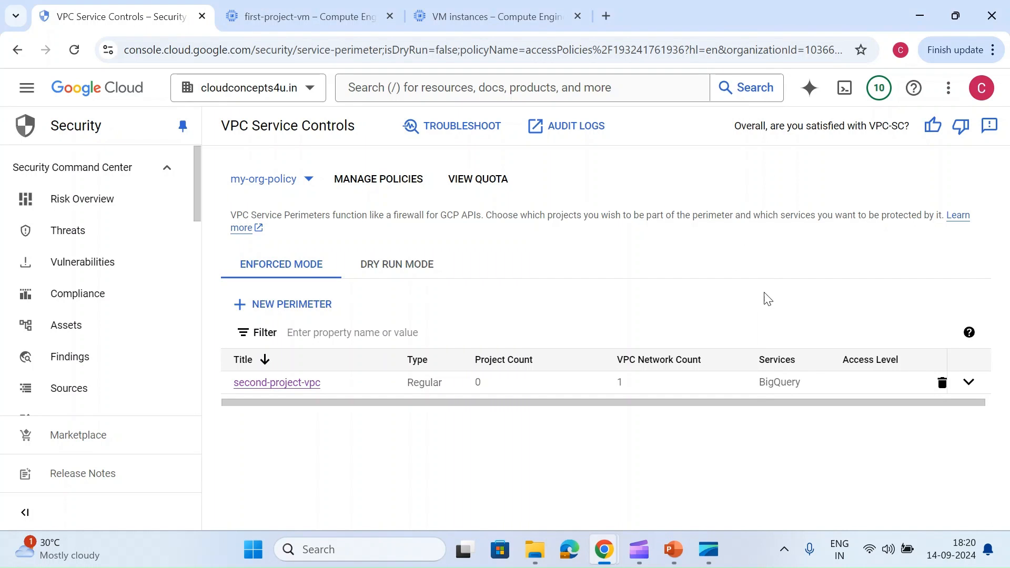
{"action": "left_click", "coordinate": [283, 384]}
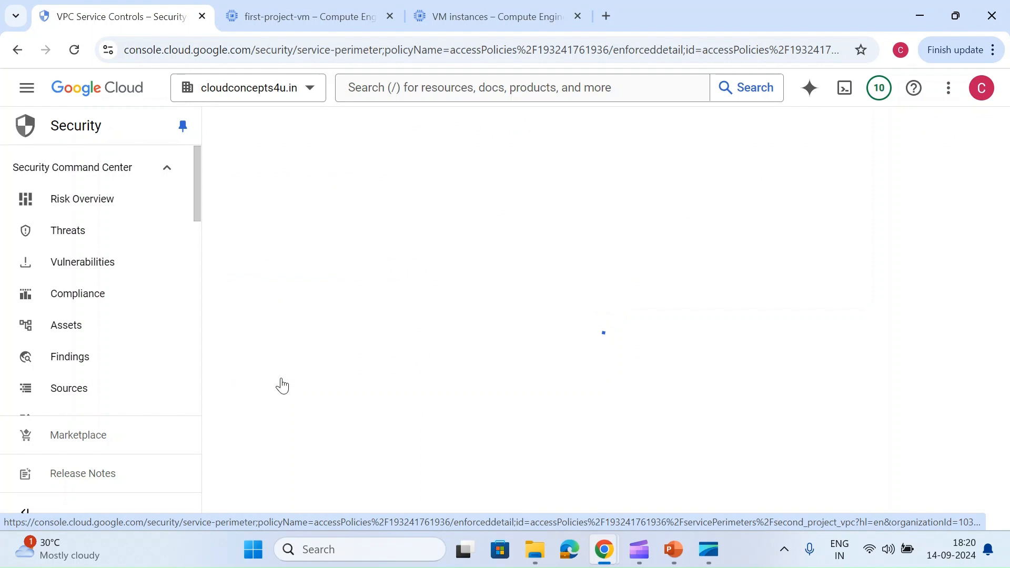
{"action": "key", "text": "alt+Tab"}
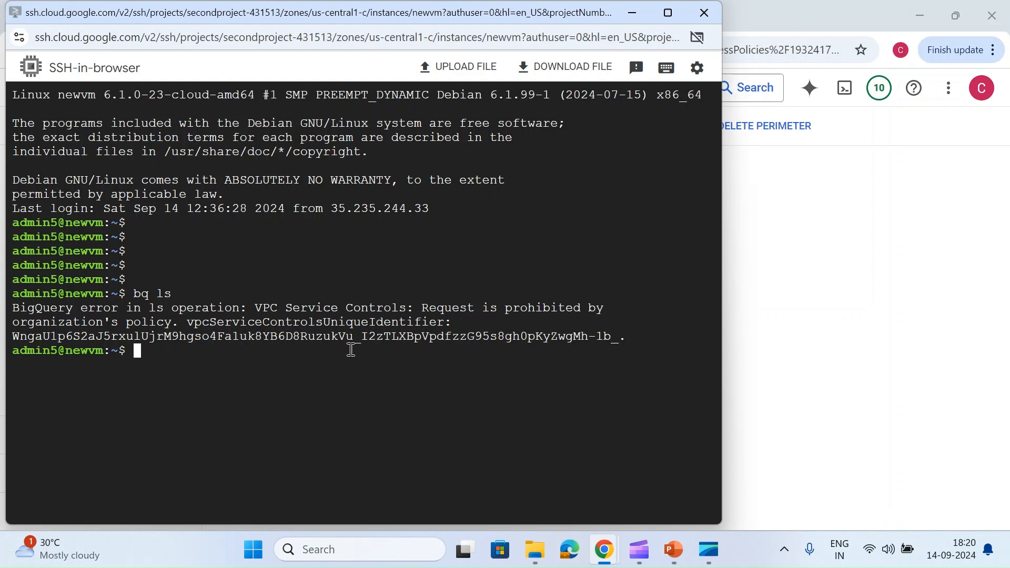
{"action": "key", "text": "Return"}
{"action": "key", "text": "Return"}
{"action": "type", "text": "gcloud"}
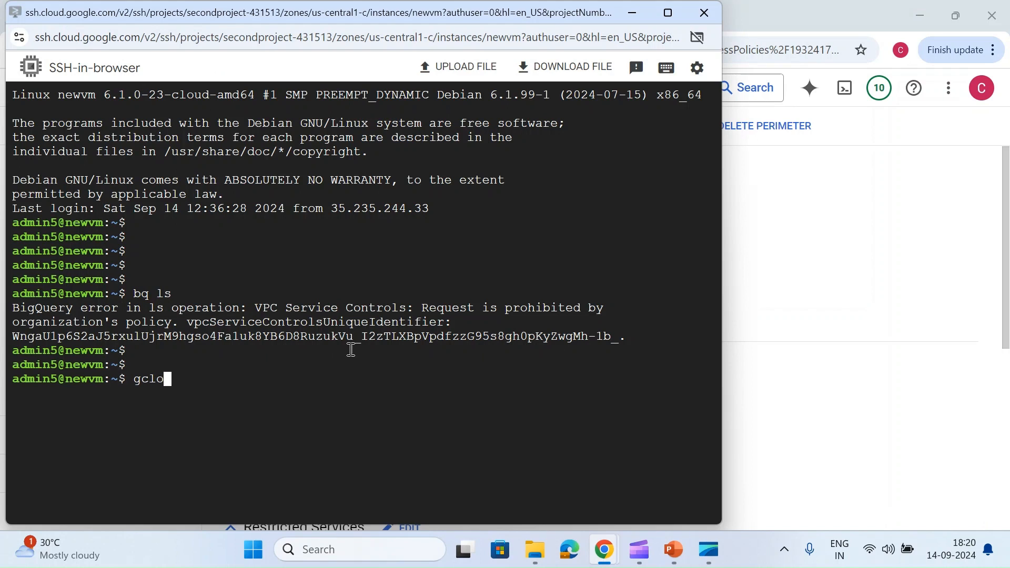
{"action": "type", "text": "mpute netwo"}
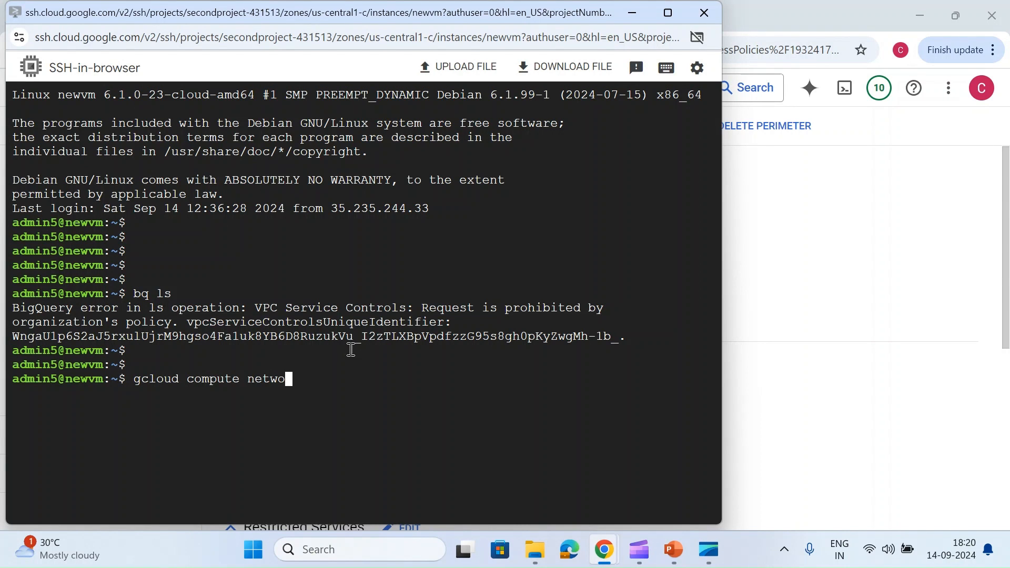
{"action": "type", "text": "rks list"}
{"action": "key", "text": "Return"}
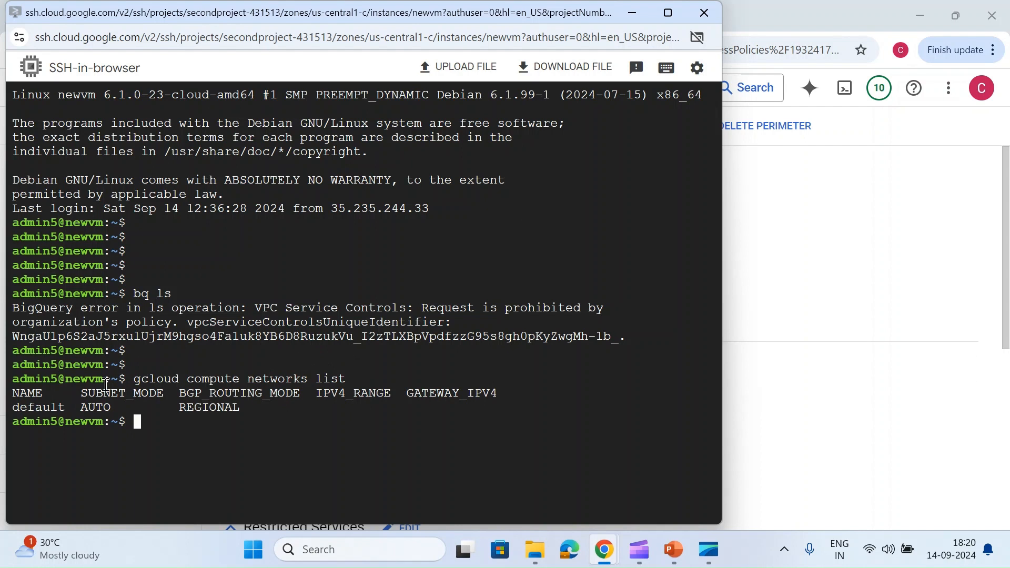
Review the perimeter's configuration, open its VPC accessible services for editing and select No services.
{"action": "left_click", "coordinate": [826, 349]}
{"action": "scroll", "coordinate": [473, 354], "scroll_direction": "down", "scroll_amount": 3}
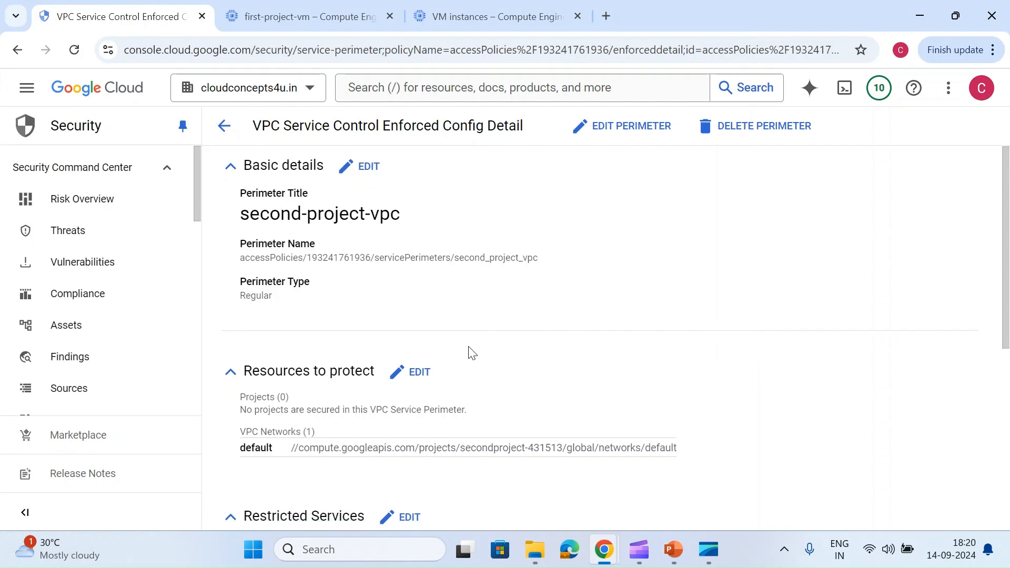
{"action": "scroll", "coordinate": [429, 456], "scroll_direction": "down", "scroll_amount": 2}
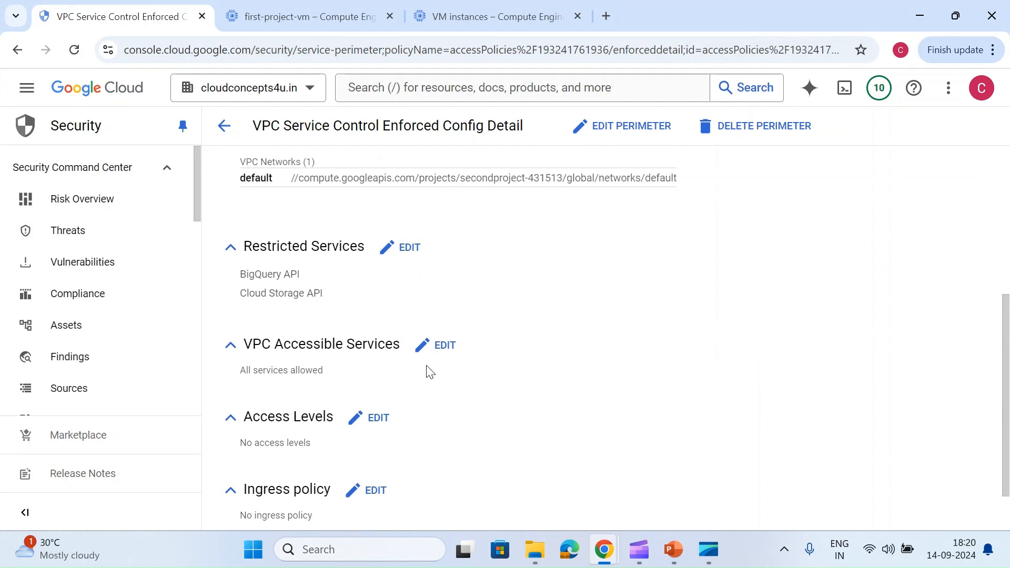
{"action": "left_click", "coordinate": [438, 353]}
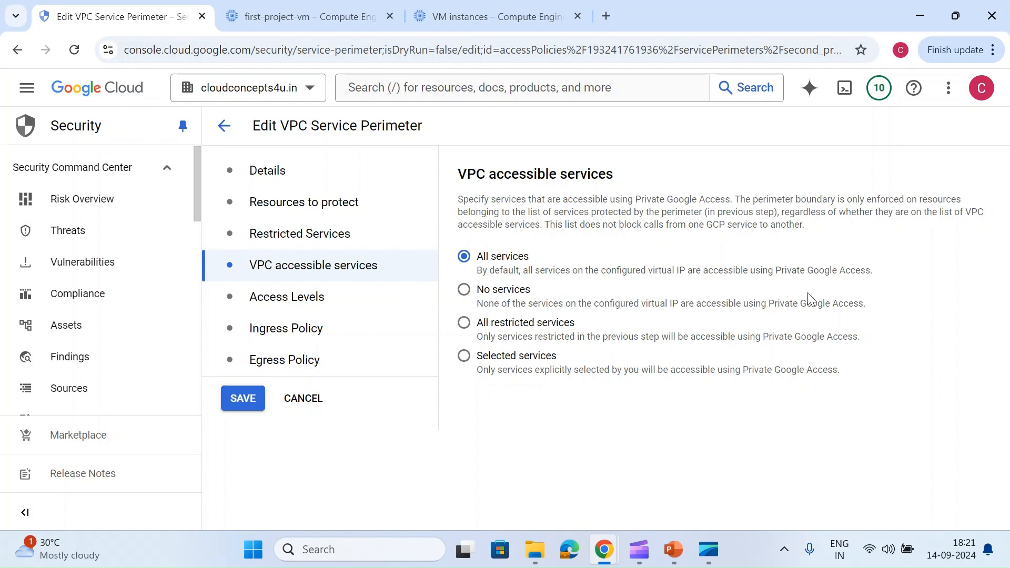
{"action": "left_click", "coordinate": [473, 304]}
{"action": "left_click_drag", "start_coordinate": [478, 324], "coordinate": [569, 331]}
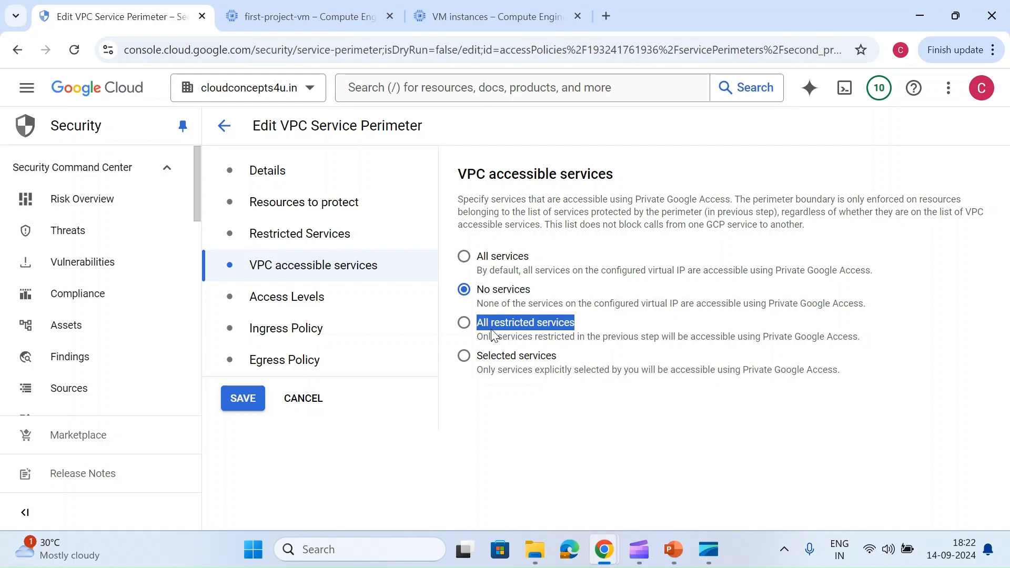
Set the perimeter's VPC accessible services to No services after viewing the Selected services option, and save the perimeter.
{"action": "left_click", "coordinate": [485, 365]}
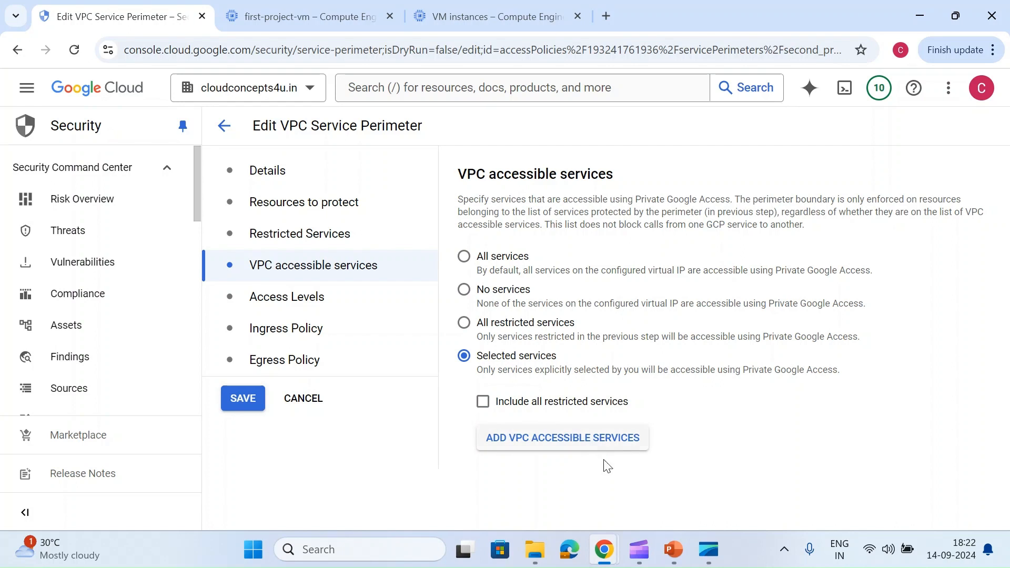
{"action": "left_click", "coordinate": [485, 291]}
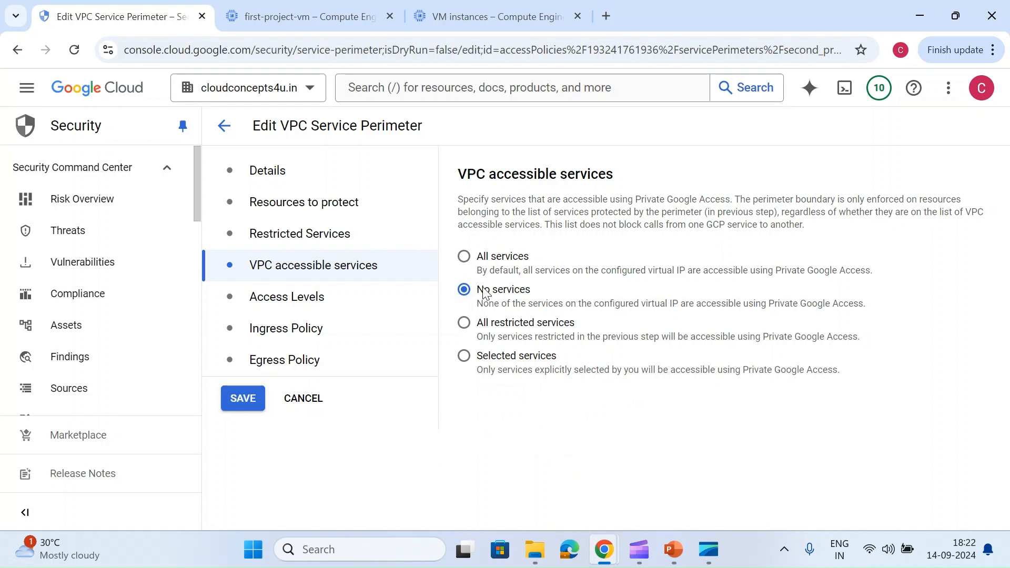
{"action": "left_click", "coordinate": [240, 403]}
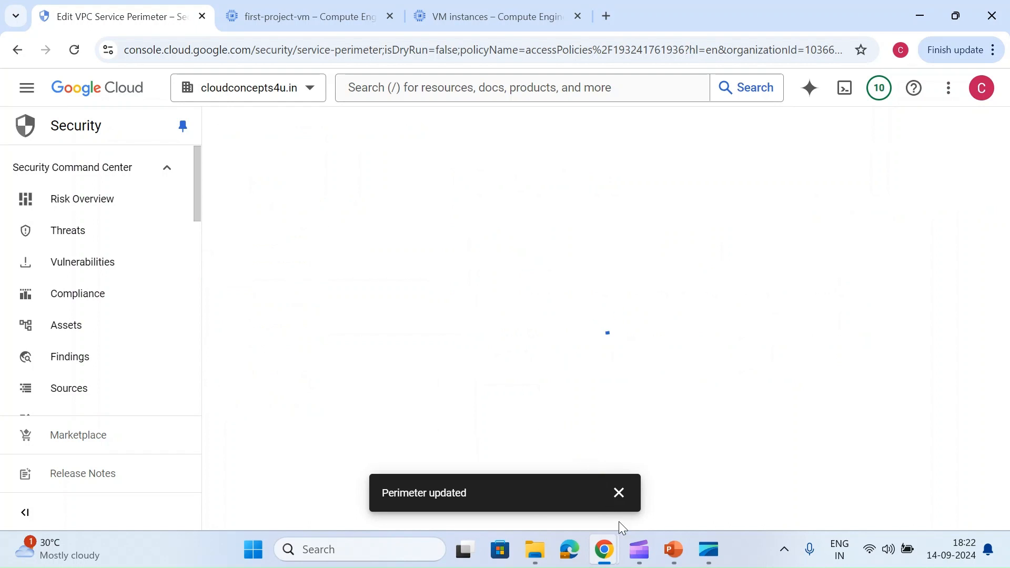
{"action": "mouse_move", "coordinate": [639, 550]}
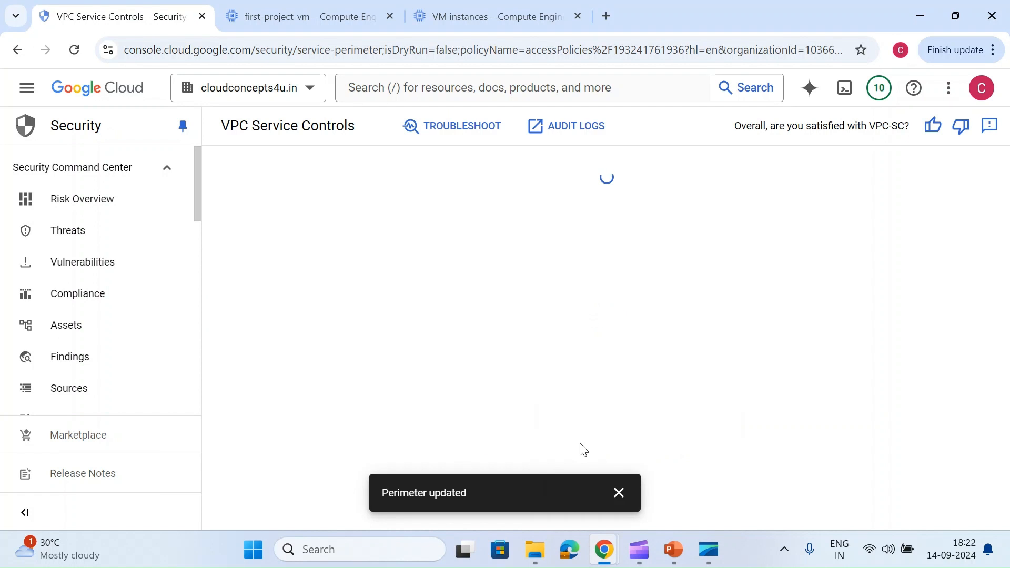
{"action": "left_click", "coordinate": [619, 493]}
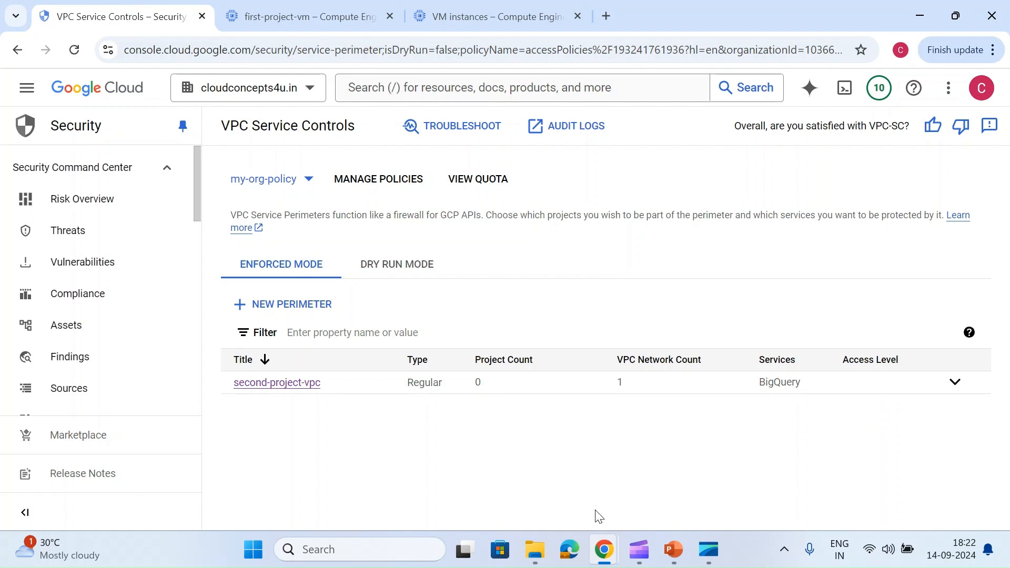
Rerun gcloud compute networks list in the newvm SSH session to test access with no VPC accessible services.
{"action": "mouse_move", "coordinate": [600, 550]}
{"action": "left_click", "coordinate": [620, 475]}
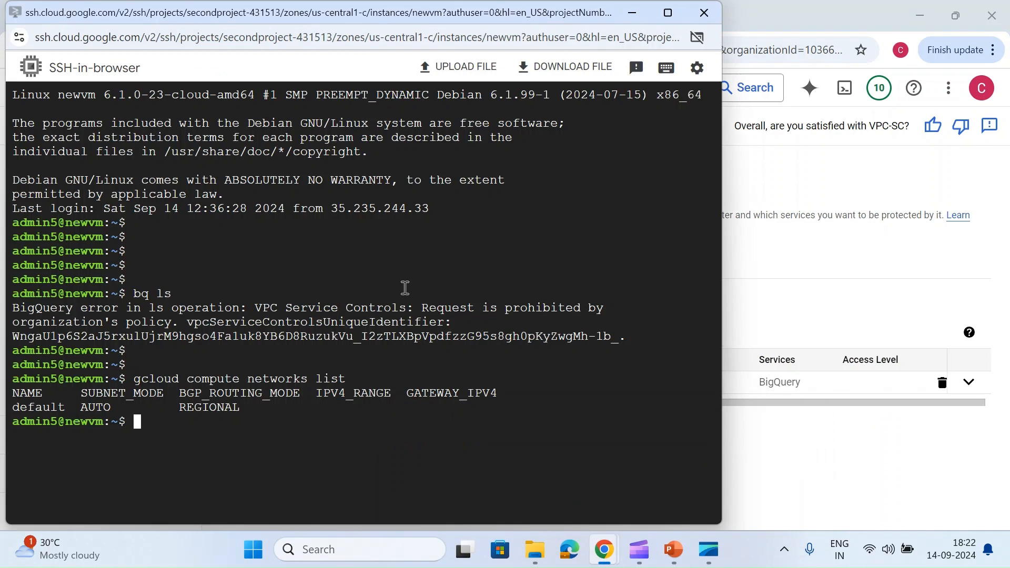
{"action": "key", "text": "Return"}
{"action": "key", "text": "Return"}
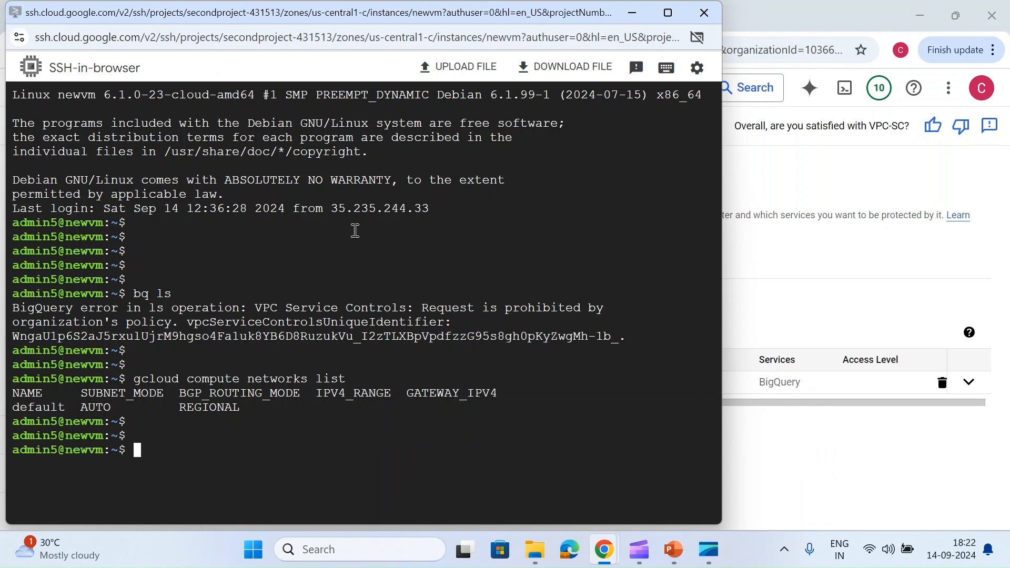
{"action": "key", "text": "Up"}
{"action": "key", "text": "Up"}
{"action": "key", "text": "Down"}
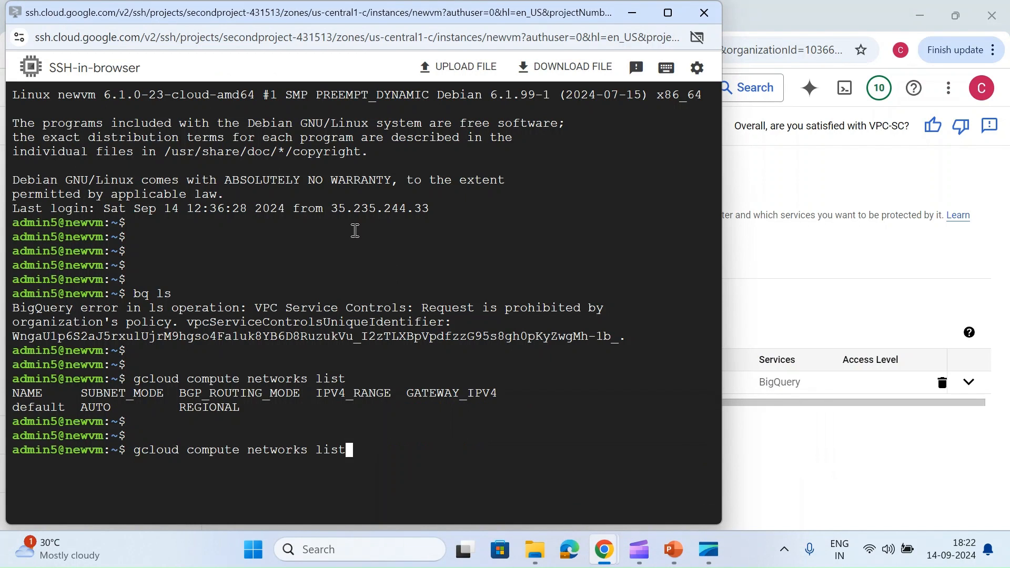
{"action": "key", "text": "Return"}
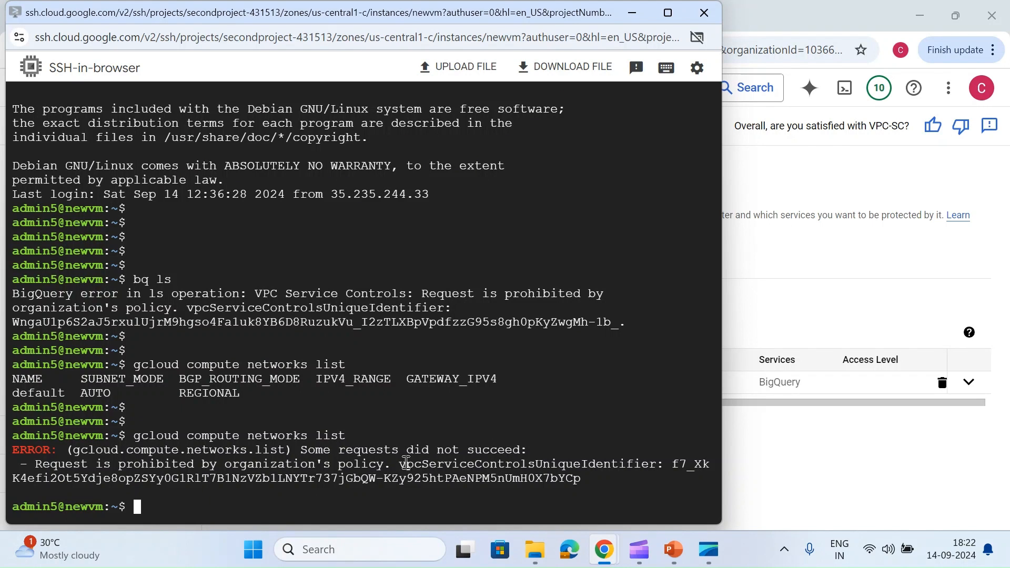
Examine second-project-vpc's protected VPC networks, restricted services, VPC accessible services, access levels and basic details, leaving the editor without saving.
{"action": "left_click", "coordinate": [784, 291]}
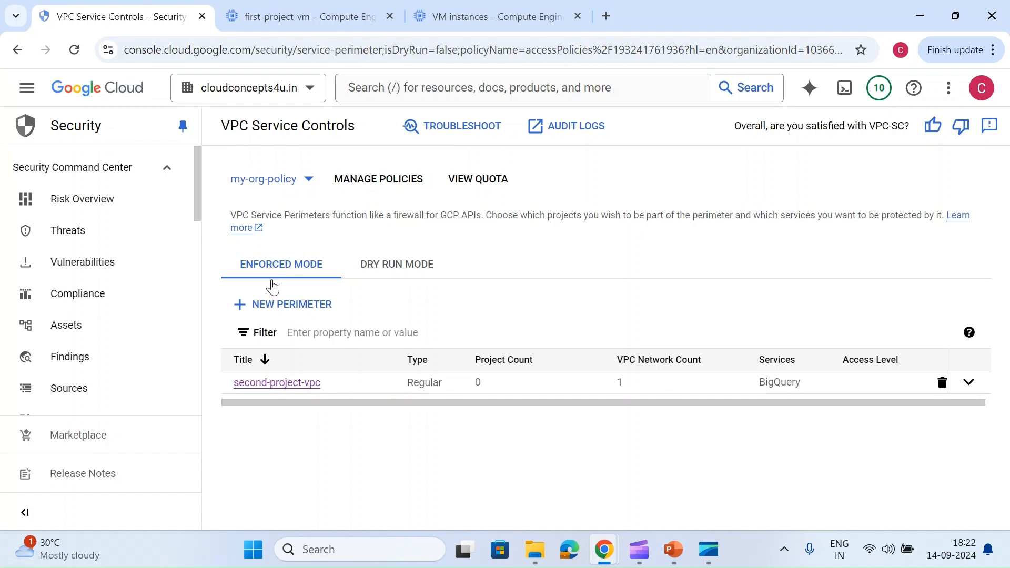
{"action": "left_click", "coordinate": [283, 385]}
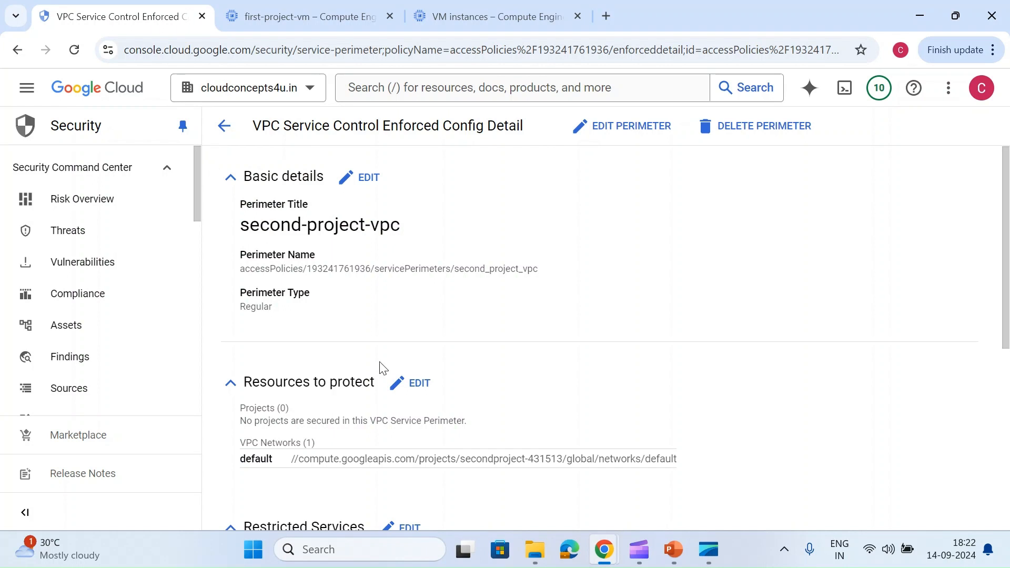
{"action": "left_click", "coordinate": [409, 384]}
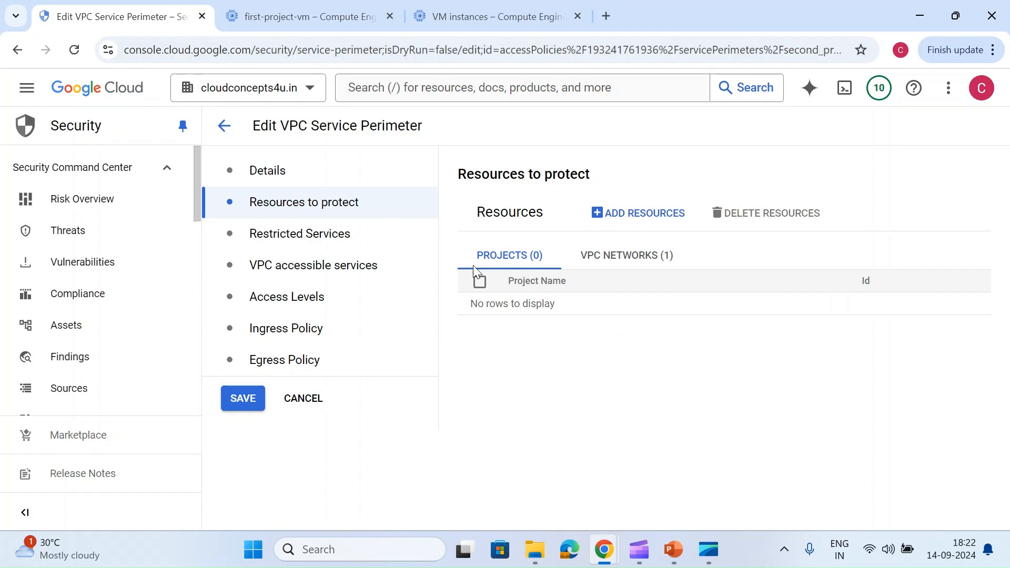
{"action": "left_click", "coordinate": [631, 258]}
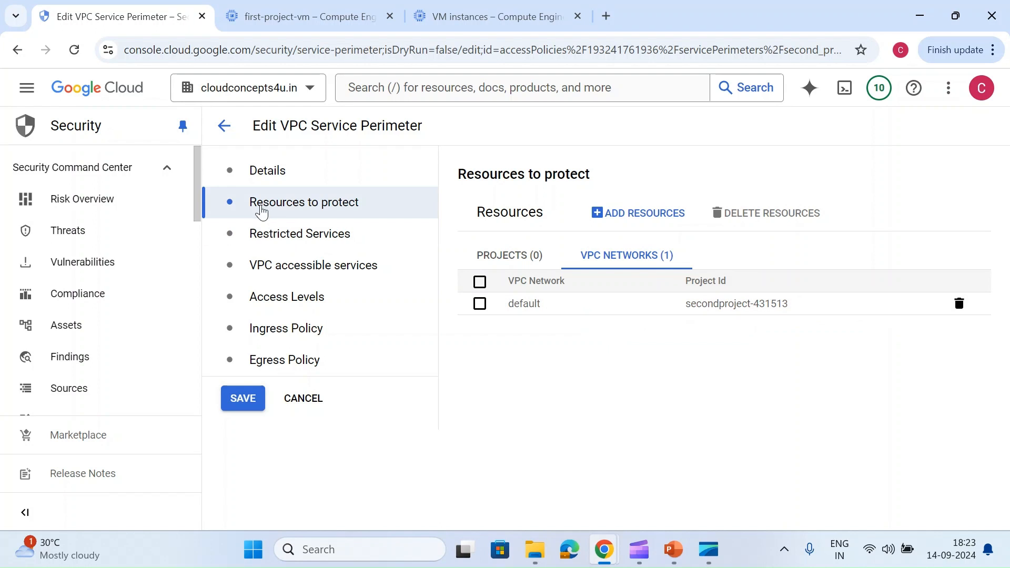
{"action": "left_click", "coordinate": [279, 237]}
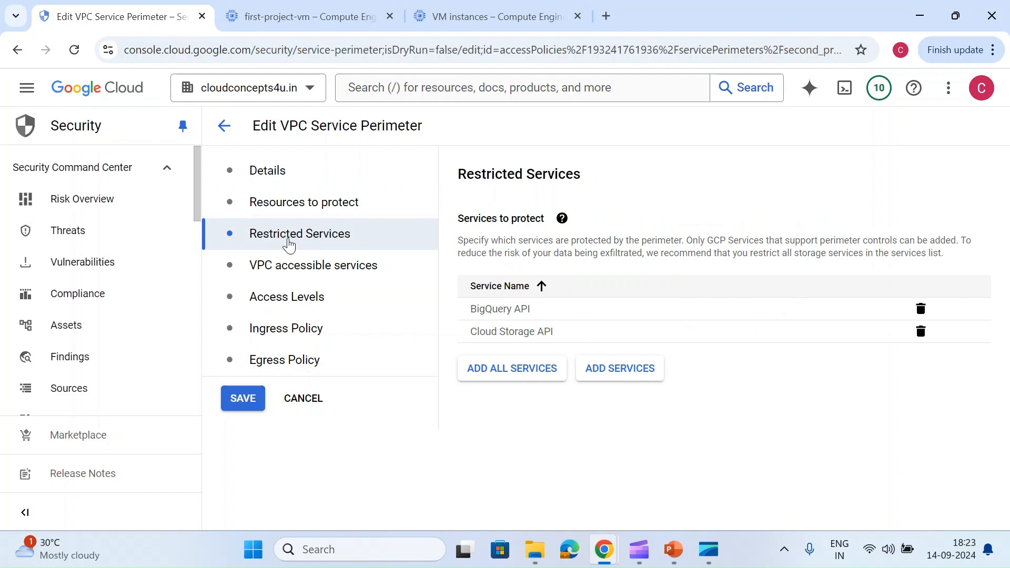
{"action": "left_click", "coordinate": [287, 267]}
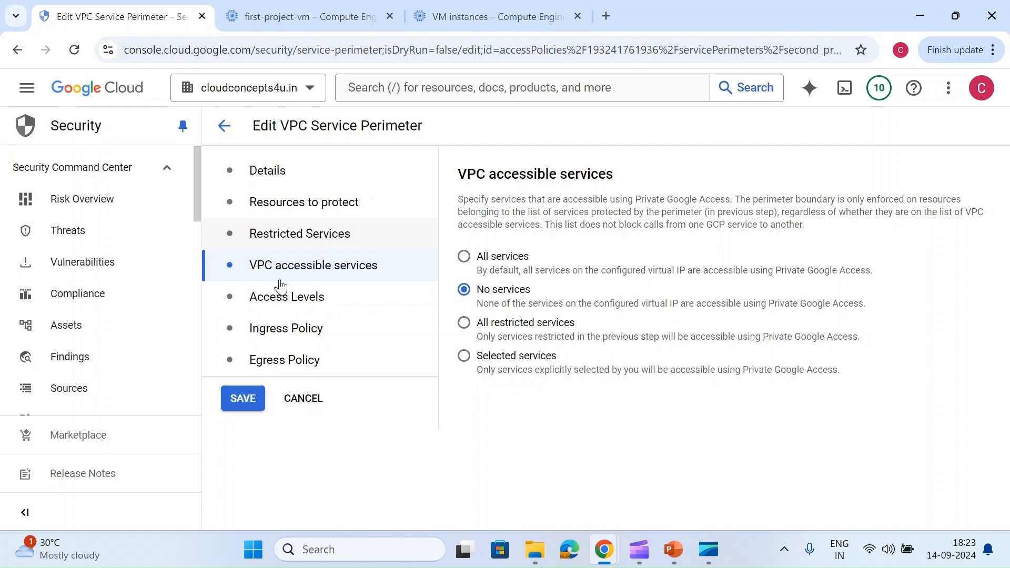
{"action": "left_click", "coordinate": [293, 297]}
{"action": "left_click", "coordinate": [525, 330]}
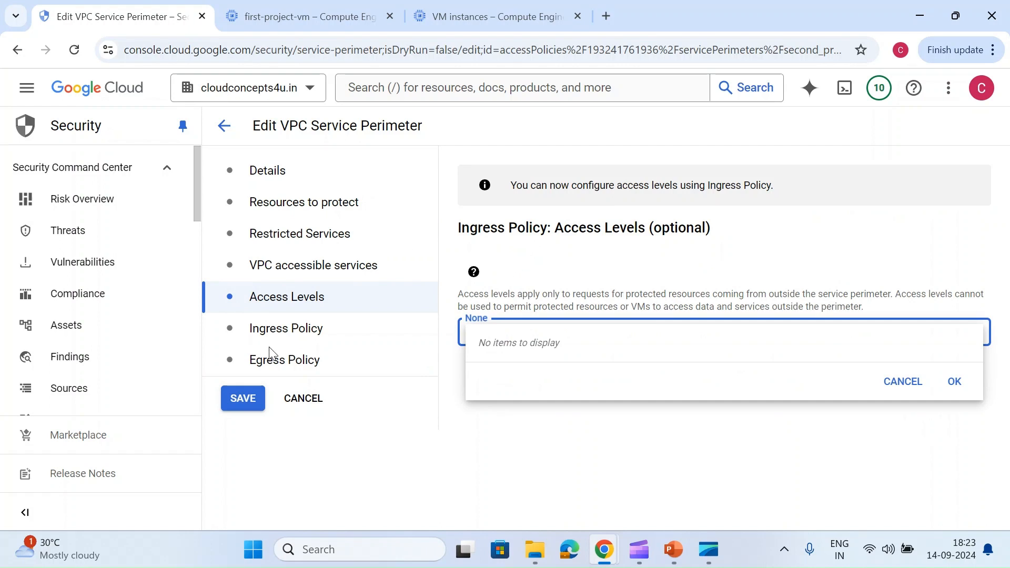
{"action": "left_click", "coordinate": [414, 427]}
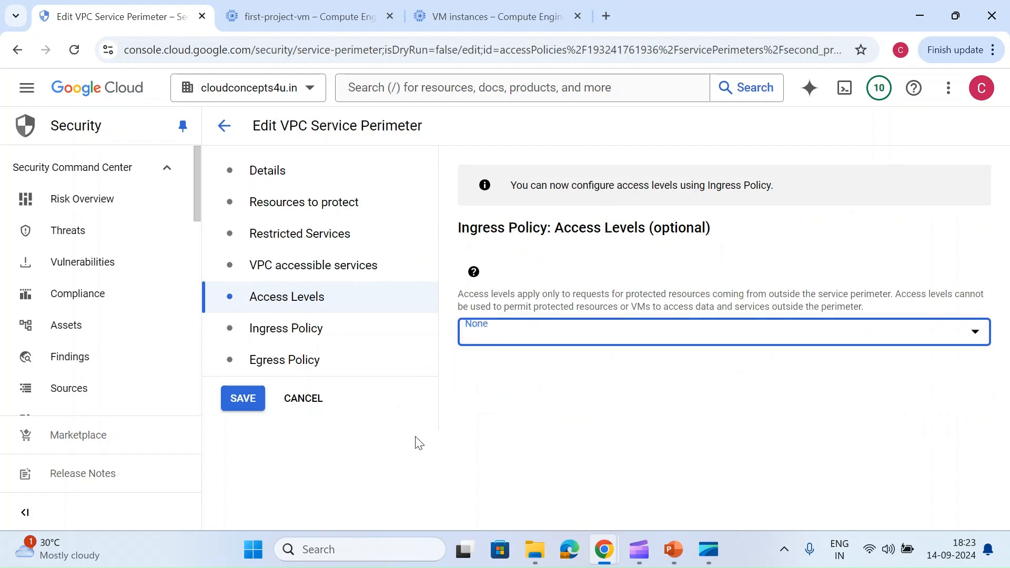
{"action": "left_click", "coordinate": [251, 177]}
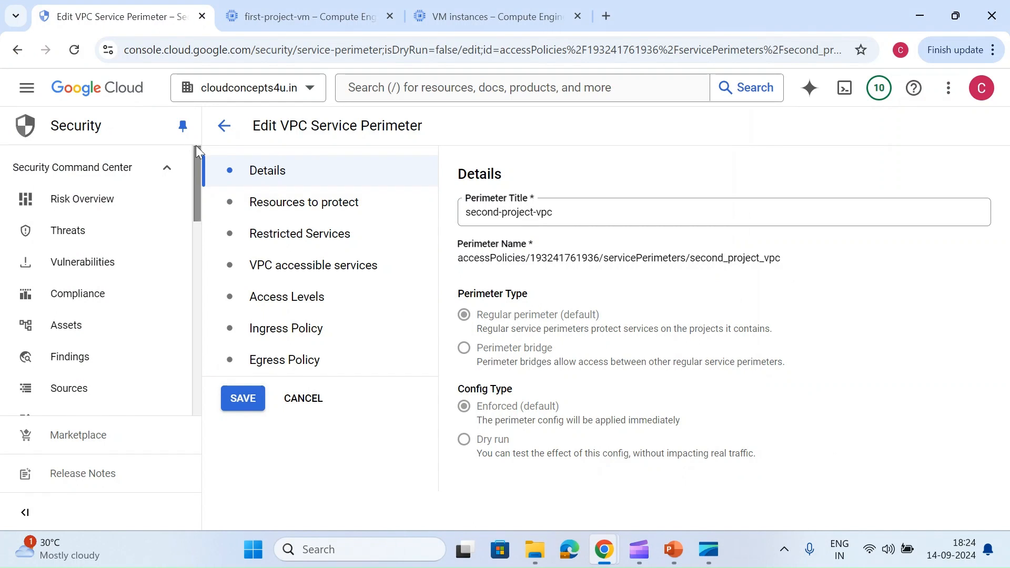
{"action": "left_click", "coordinate": [224, 125]}
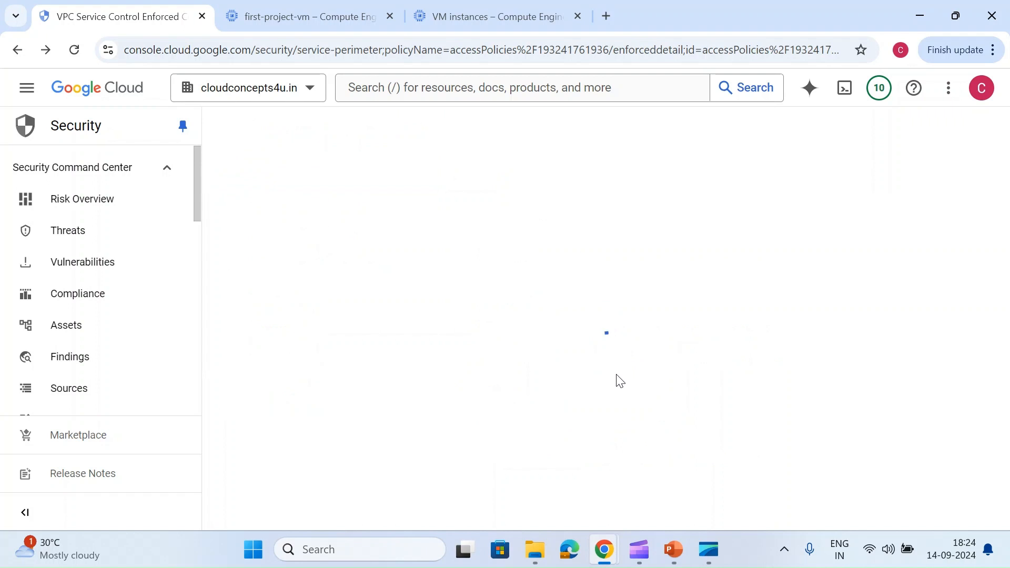